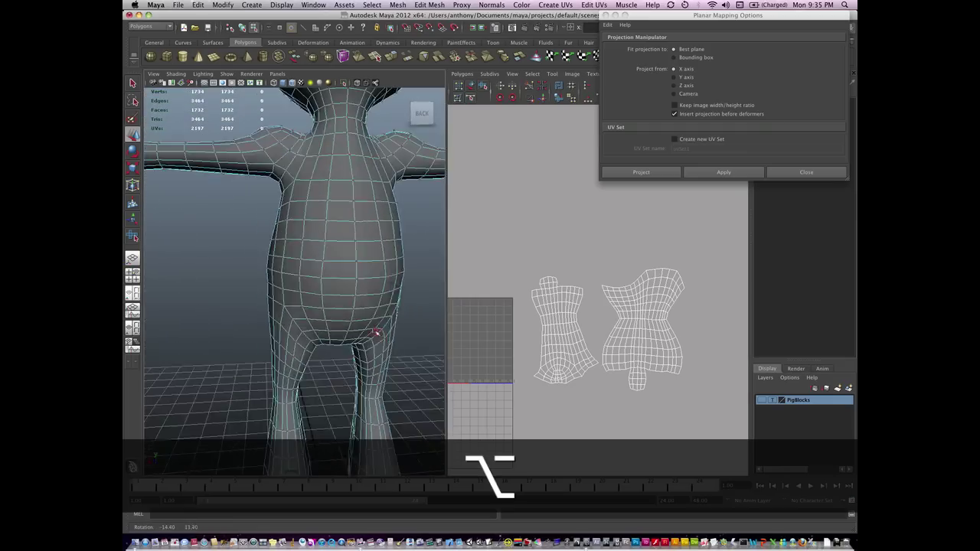
- Switch the pig mesh to face selection and select the faces of one foot
left_click_drag(376, 334, 575, 334, "alt")
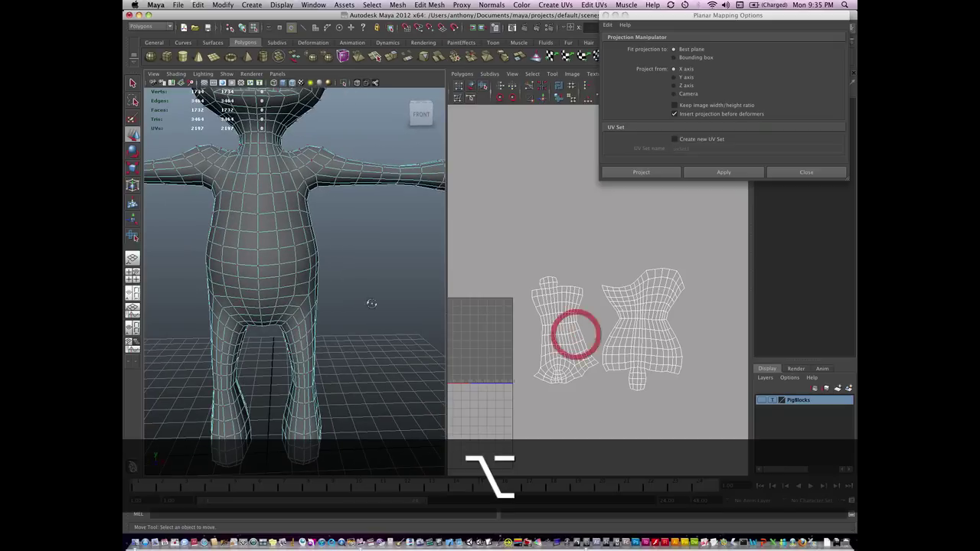
middle_click_drag(325, 272, 370, 346, "alt")
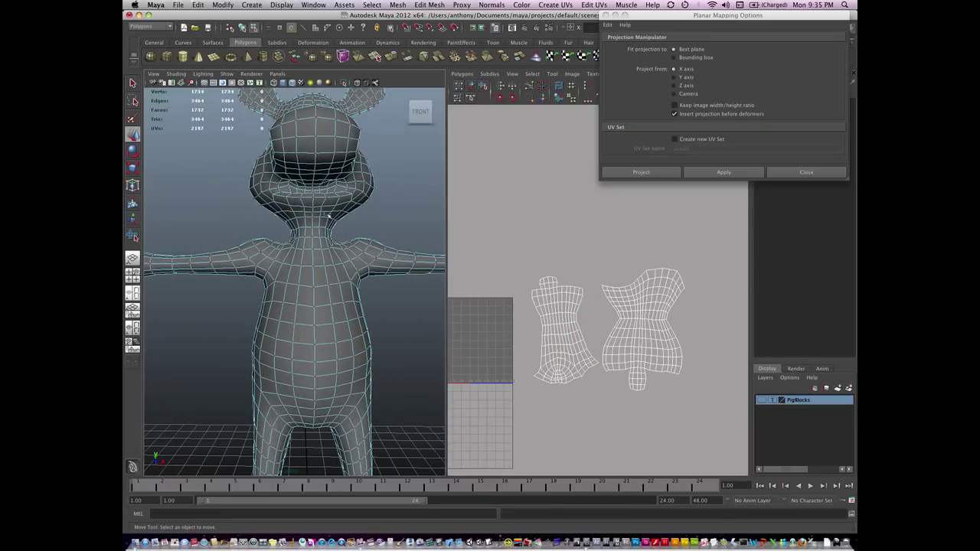
middle_click_drag(337, 314, 353, 241, "alt")
mouse_move(305, 410)
middle_mouse_down("alt")
mouse_move(307, 432)
mouse_move(305, 417)
middle_mouse_up("alt")
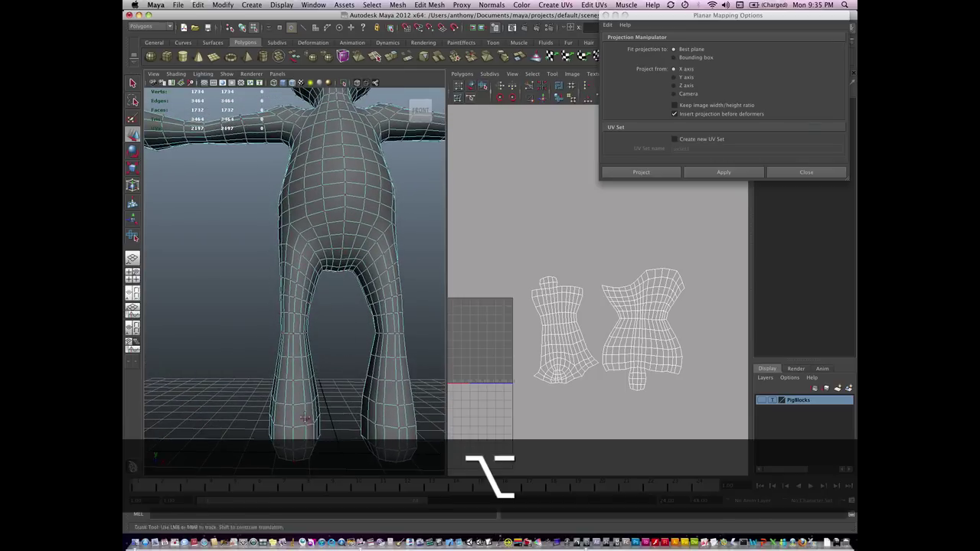
left_click_drag(305, 417, 300, 398, "alt")
right_click_drag(301, 392, 342, 381)
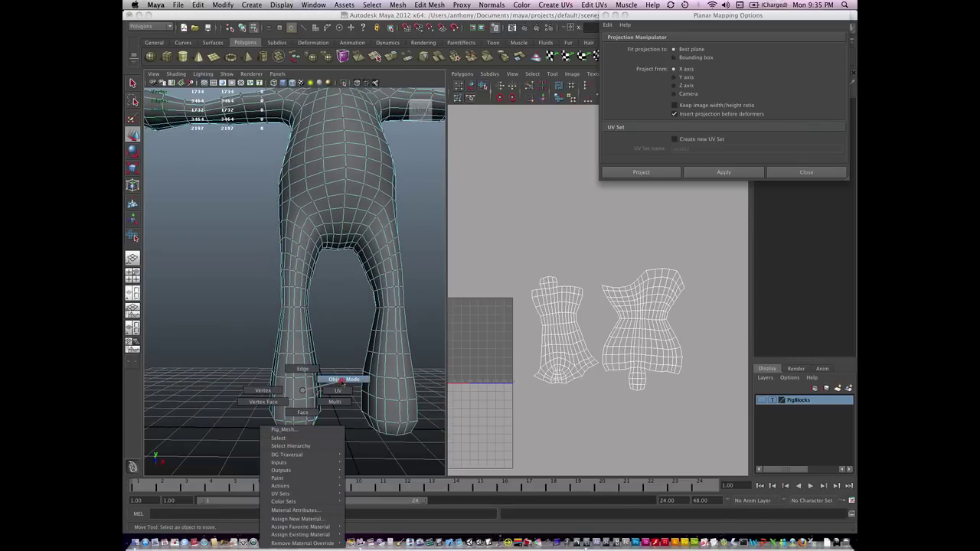
right_click_drag(310, 412, 308, 411)
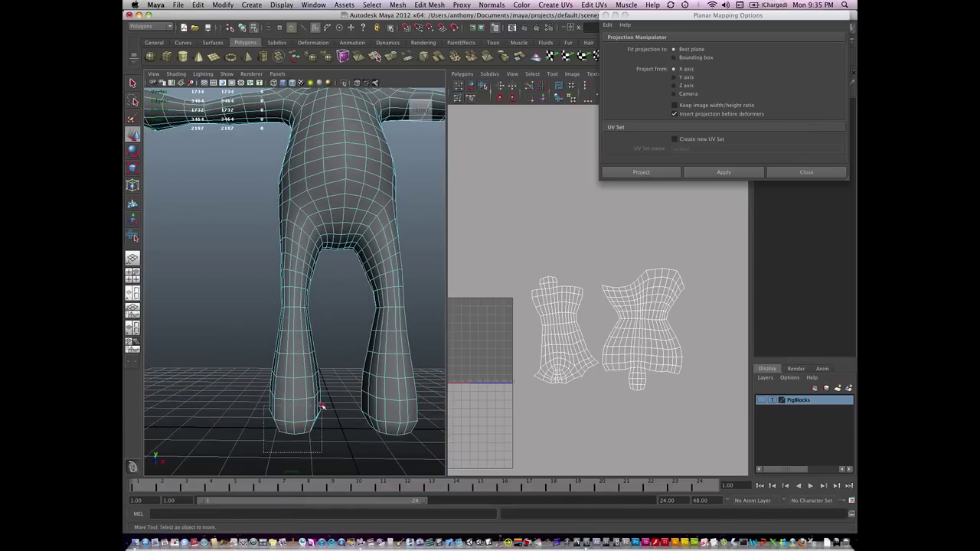
left_click_drag(321, 406, 325, 405)
middle_click_drag(326, 382, 337, 406, "alt")
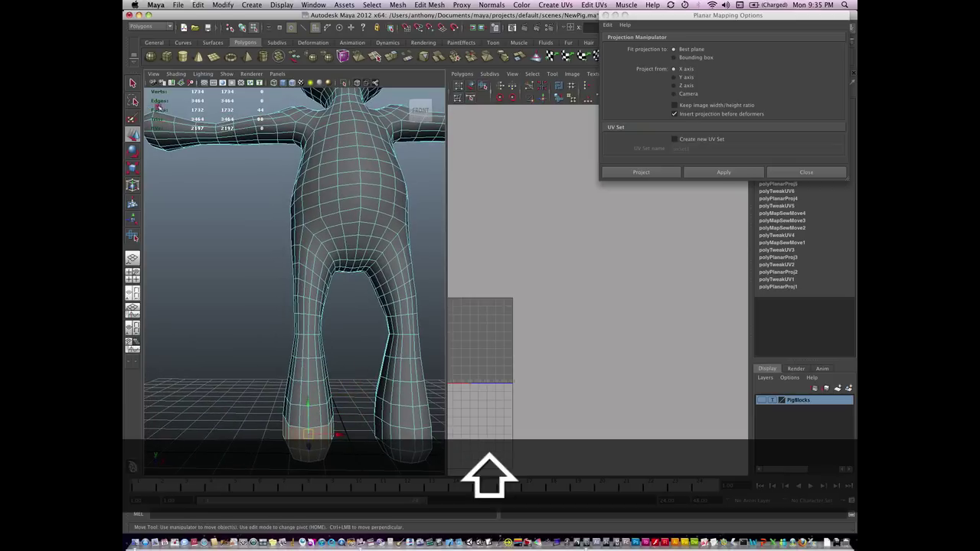
- Add the hand on the same side to the selection and grow it up the arm and leg to the shoulder and upper thigh
left_click(172, 145, "shift")
key("shift+period")
key("shift+period")
key("shift+period")
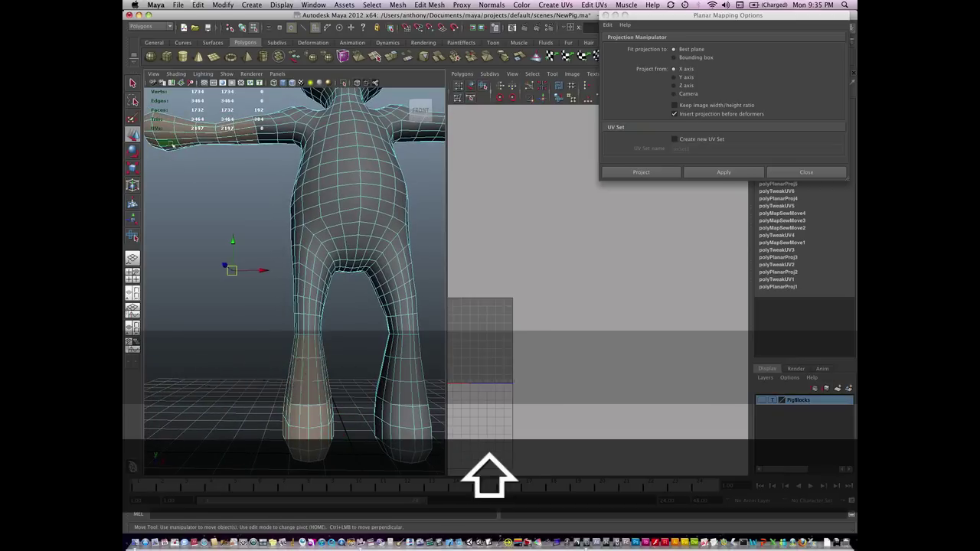
key("shift+period")
key("shift+period")
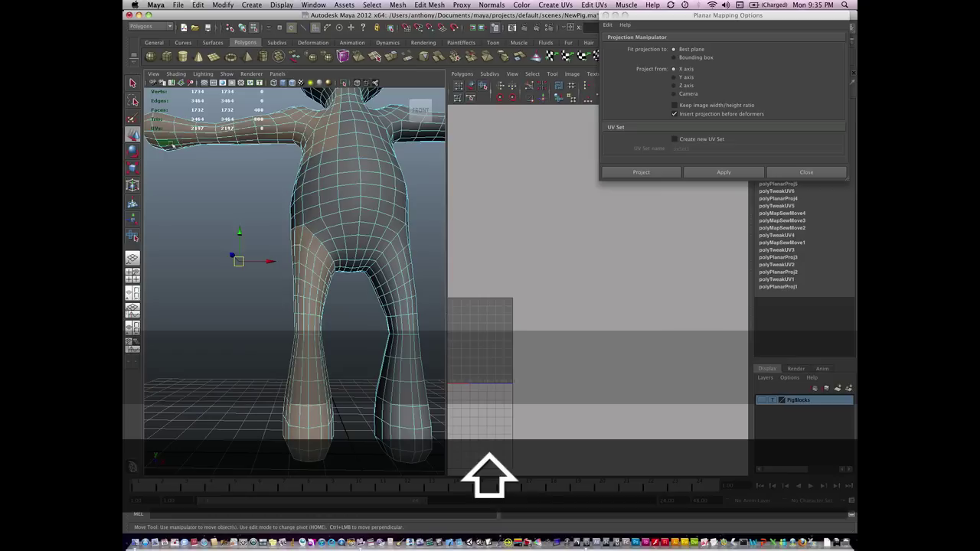
key("shift+comma")
key("shift+comma")
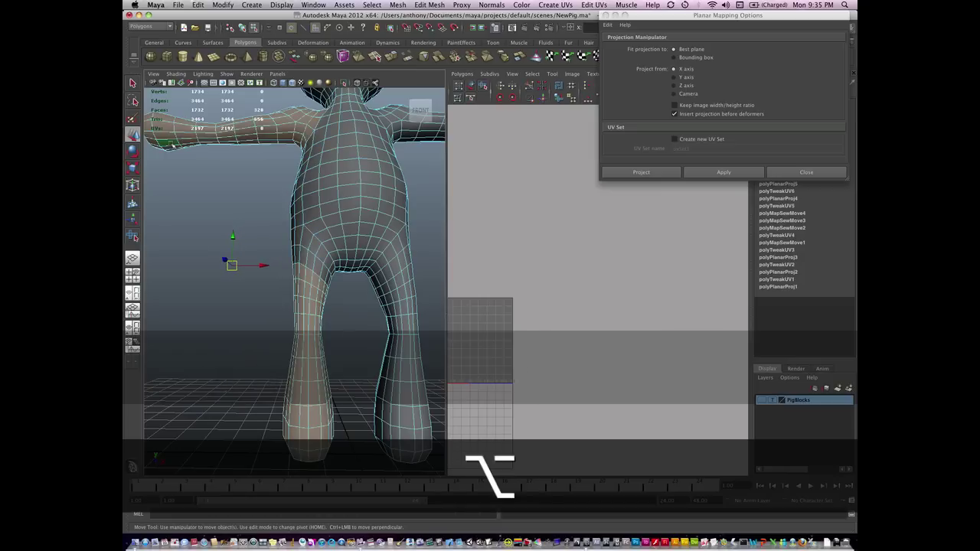
- Undo the unwanted selection change and add the missing faces at the front of the upper thigh
left_click_drag(337, 327, 346, 328, "alt")
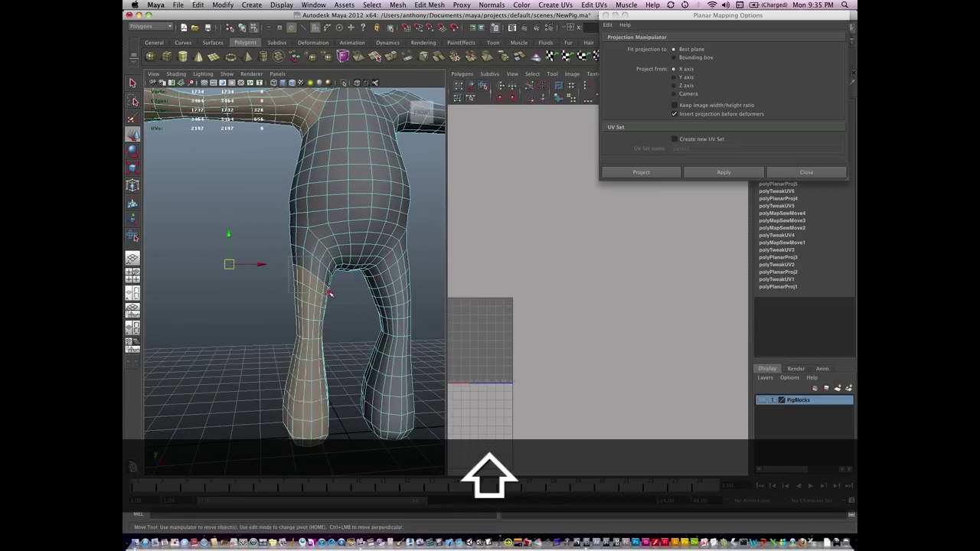
mouse_move(327, 294)
left_mouse_down("alt")
mouse_move(311, 311)
mouse_move(332, 311)
left_mouse_up("alt")
key("super+z")
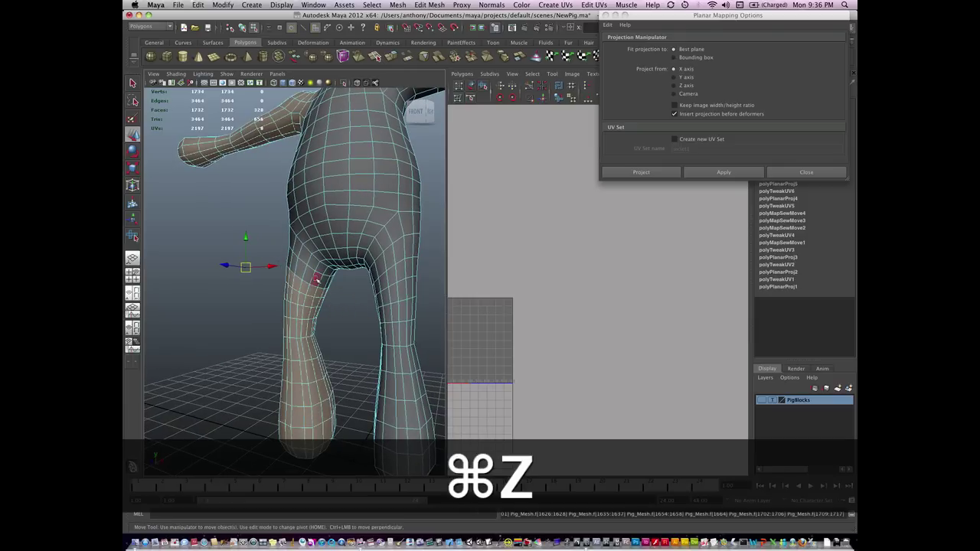
left_click(325, 283, "shift")
left_click(329, 284, "shift")
- Extend the leg selection with the missing faces around the back and side of the hip using the Select tool
left_click_drag(337, 339, 222, 335, "alt")
key("q")
left_click_drag(272, 295, 247, 297, "alt")
middle_click_drag(247, 297, 349, 319, "alt")
left_click(353, 309, "shift")
left_click(363, 305, "shift")
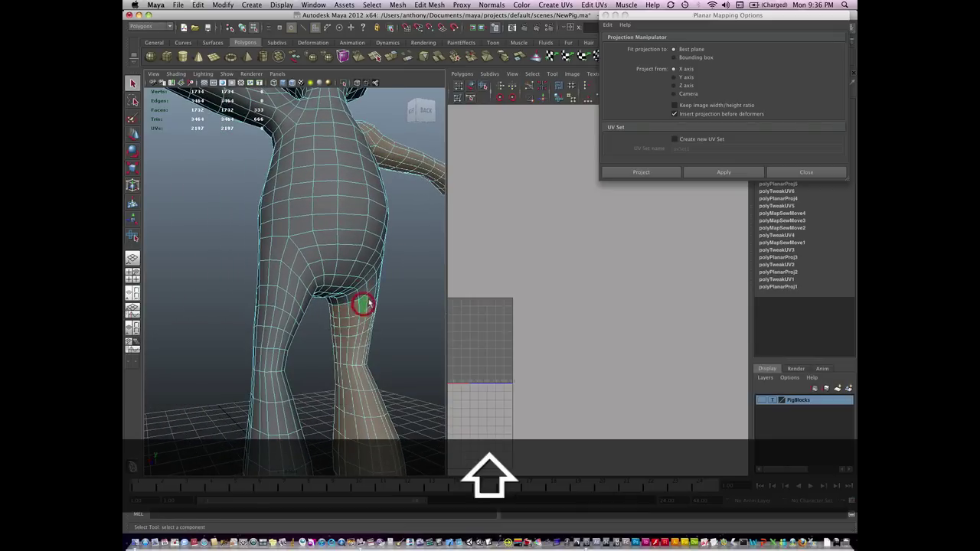
left_click_drag(360, 326, 219, 345, "alt")
left_click(360, 293, "shift")
left_click(371, 284, "shift")
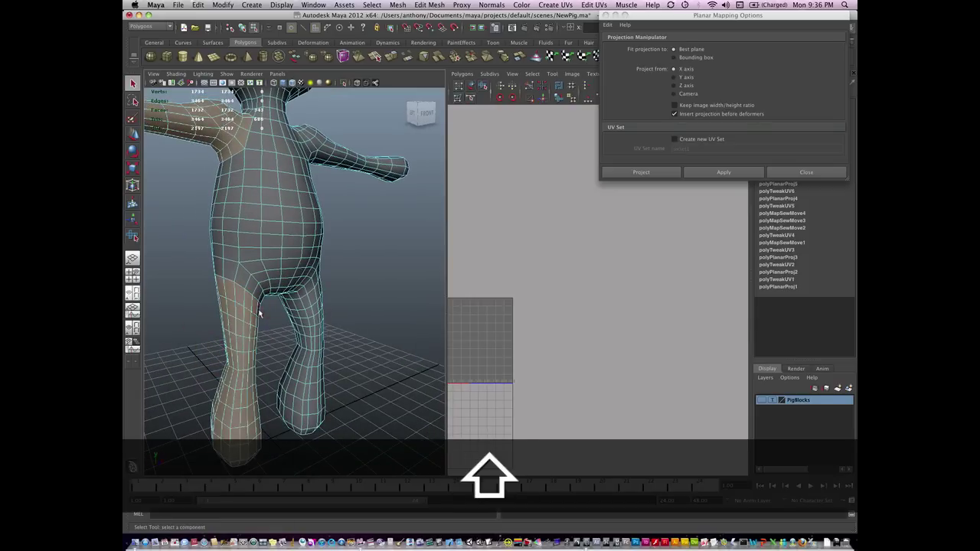
- Add the last hip faces to the selection and delete the selected arm and leg
left_click_drag(252, 363, 302, 315, "alt")
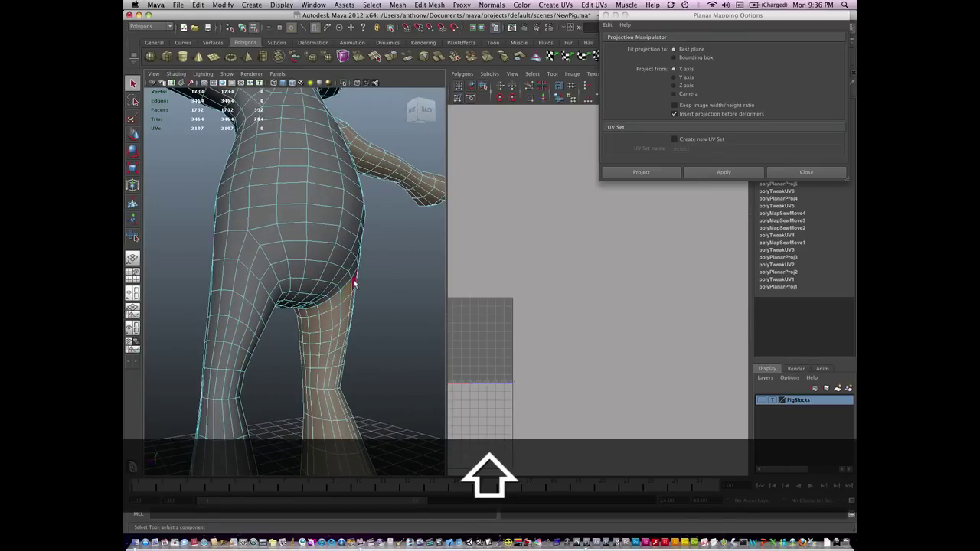
left_click_drag(354, 283, 275, 328, "alt")
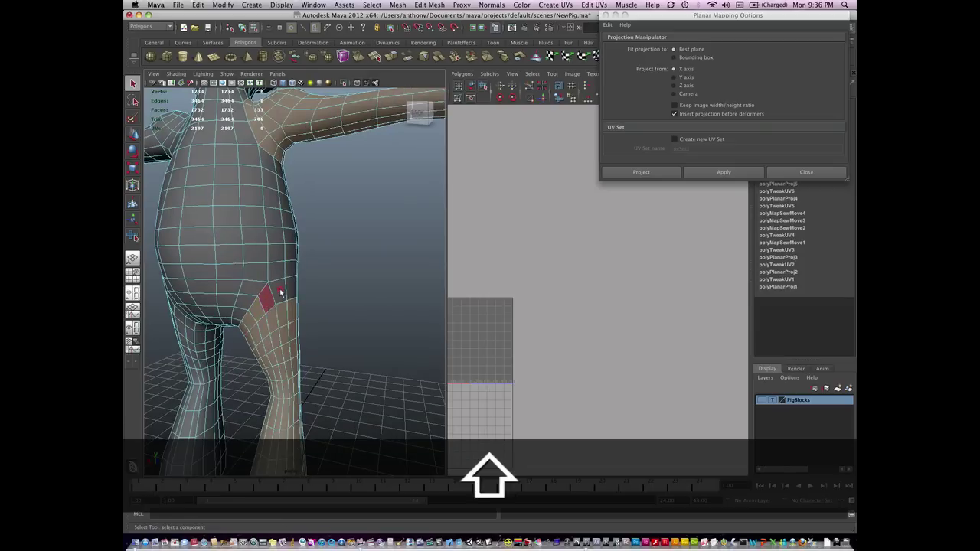
left_click_drag(278, 377, 285, 310, "alt")
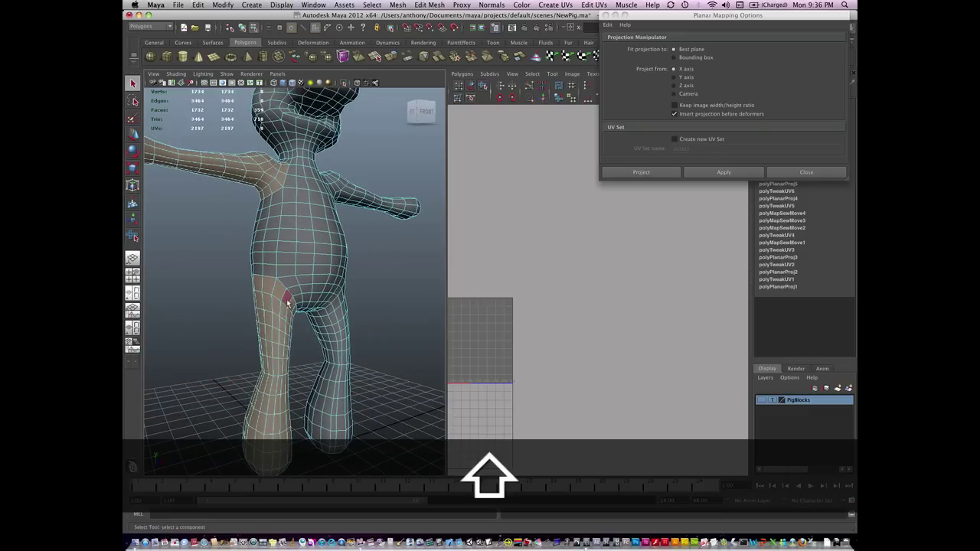
left_click_drag(329, 347, 322, 337, "alt")
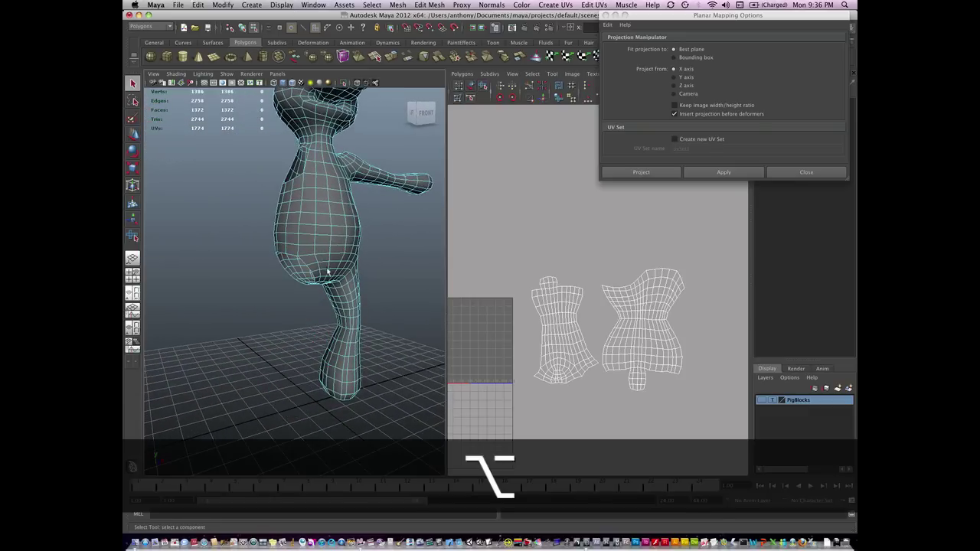
- Switch the mesh to face selection and select the end faces of the remaining hand
left_click_drag(328, 272, 289, 330, "alt")
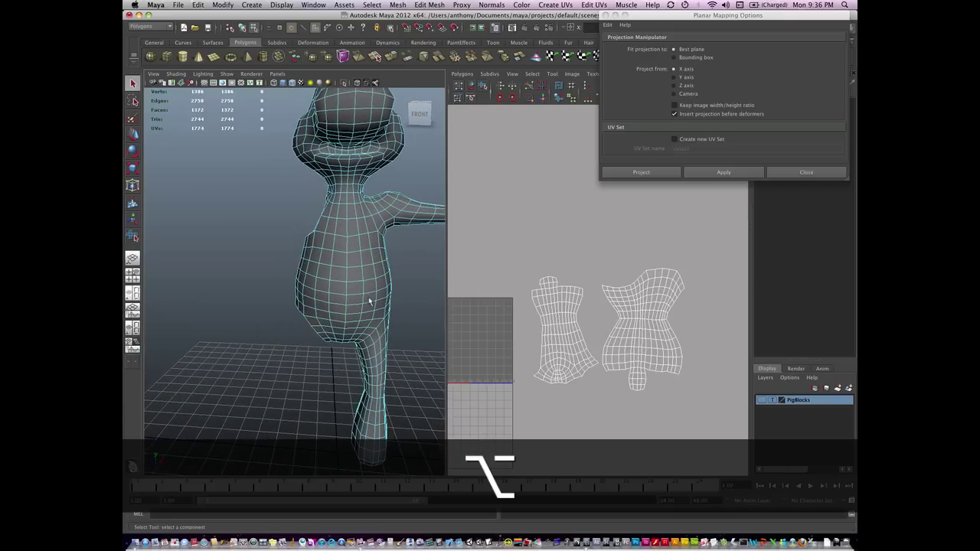
left_click_drag(369, 302, 362, 296, "alt")
middle_click_drag(363, 292, 261, 329, "alt")
right_click(423, 271)
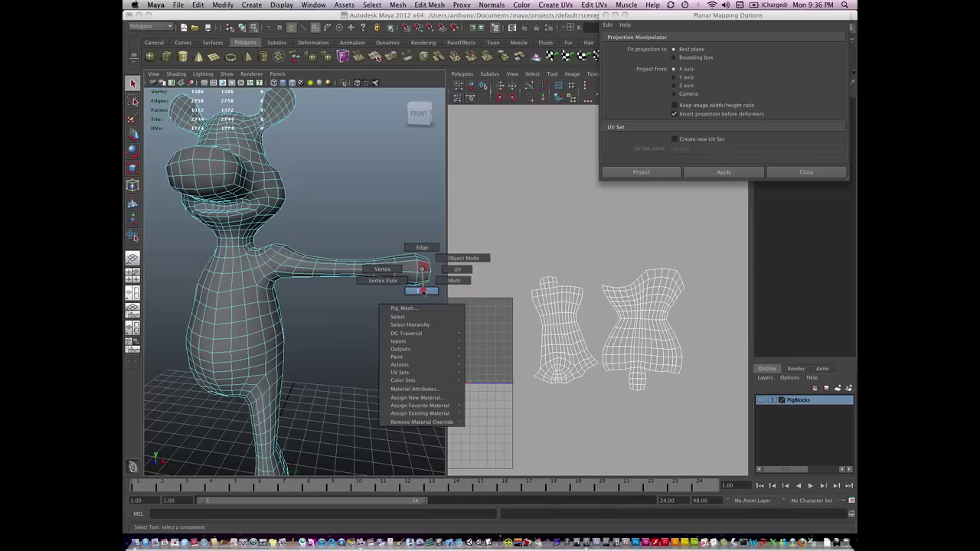
left_click(423, 292)
left_click(418, 280)
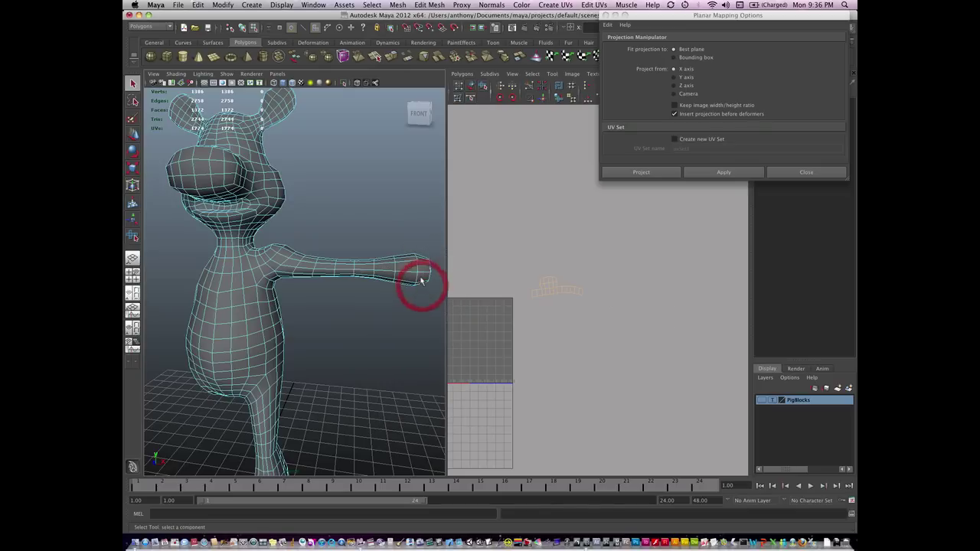
- Grow the face selection from the hand along the arm to the shoulder
key("shift+period")
key("shift+period")
key("shift+period")
key("shift+period")
key("shift+period")
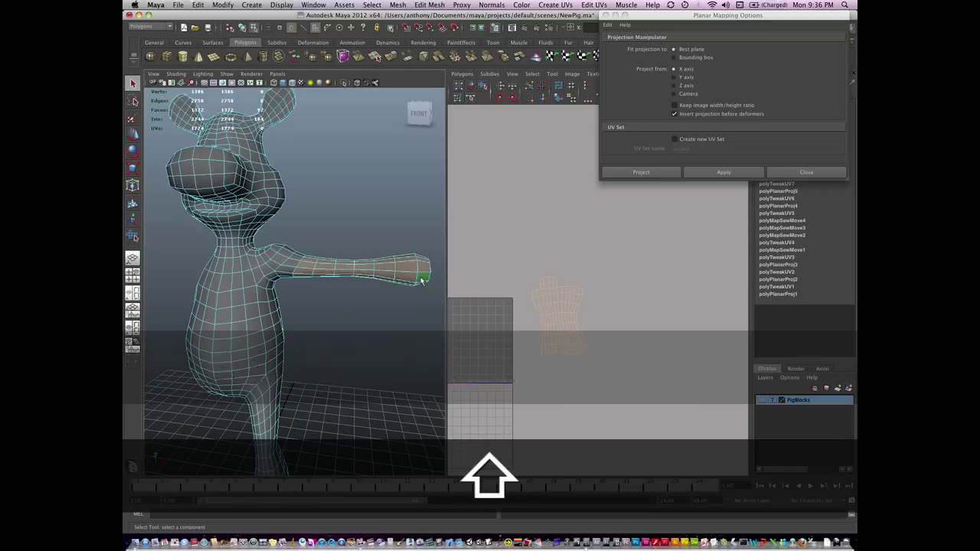
key("shift+period")
key("shift+period")
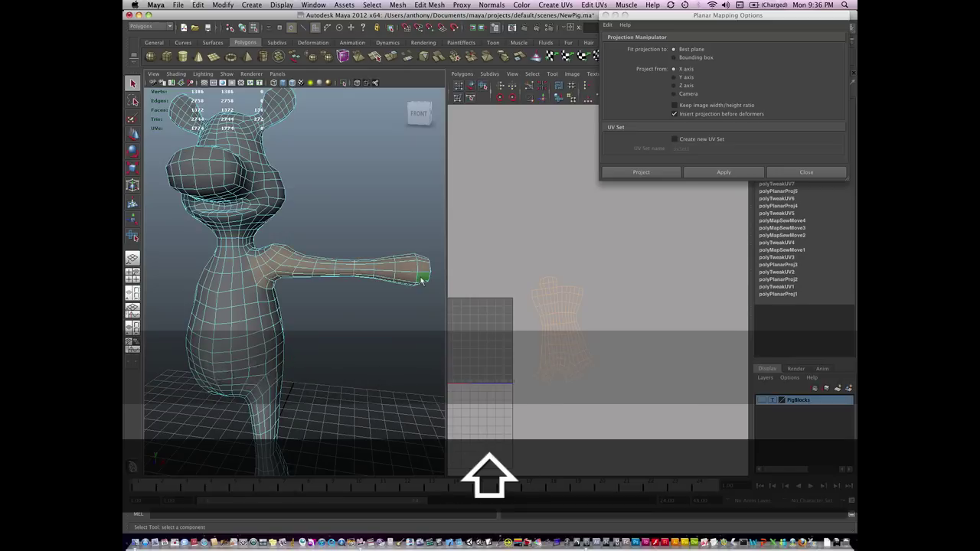
- Add the missing front and back shoulder faces to the selection and extract the arm from the body
left_click_drag(421, 282, 376, 337, "alt")
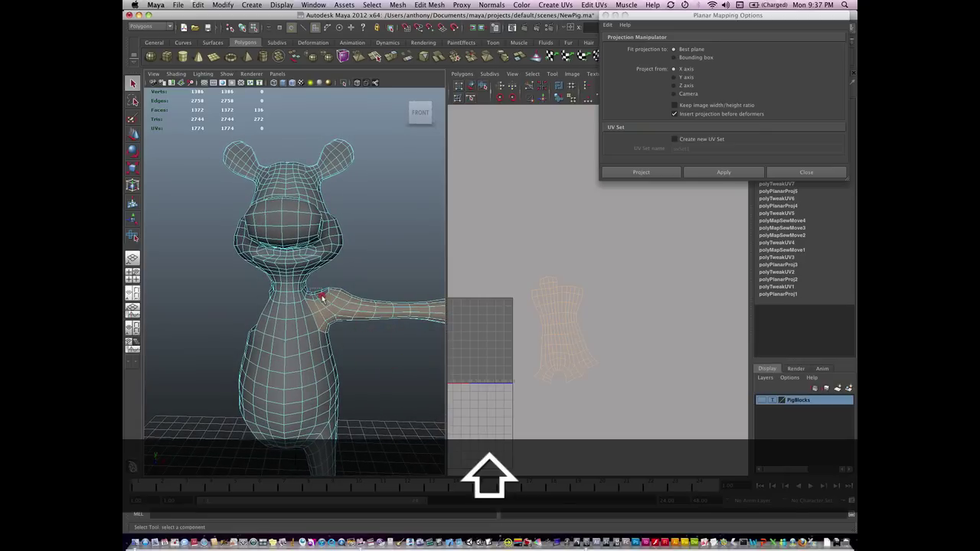
left_click_drag(350, 386, 187, 382, "alt")
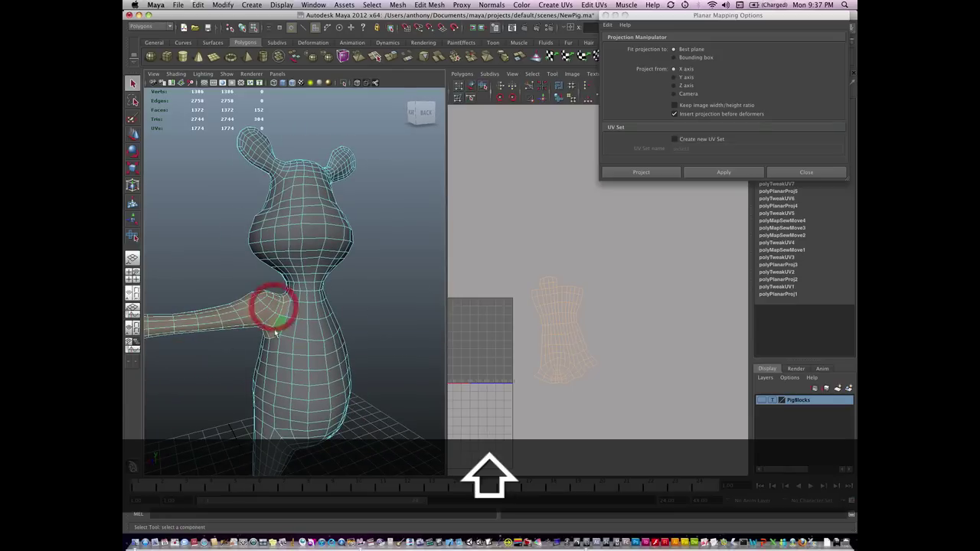
left_click_drag(348, 337, 396, 280, "alt")
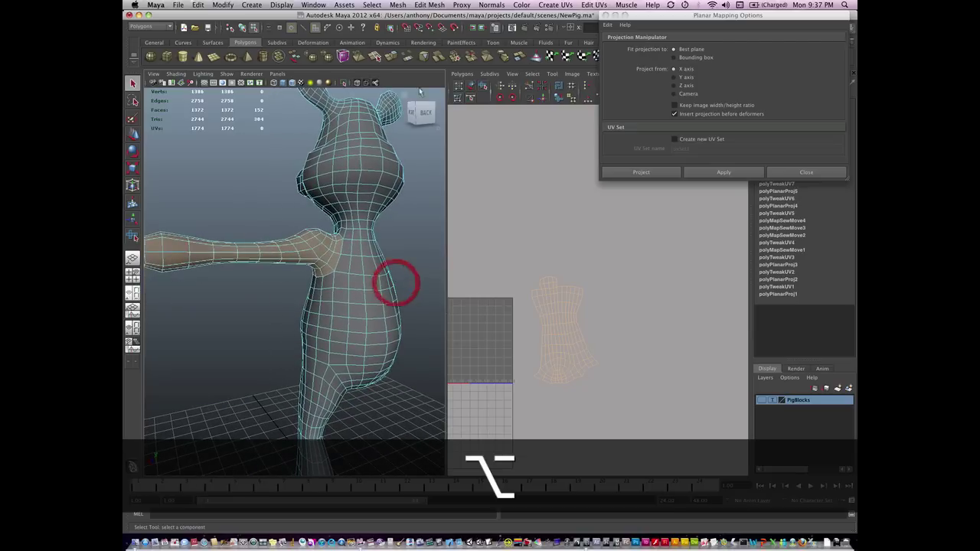
left_click(399, 5)
left_click(408, 28)
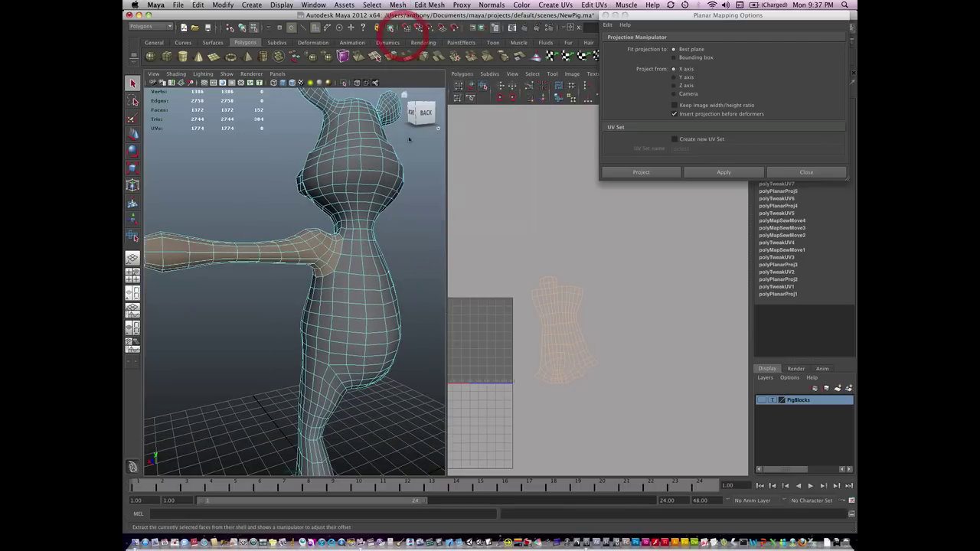
key("t")
- Switch the body mesh to face selection and select the faces of the remaining foot
middle_click_drag(364, 400, 372, 320, "alt")
left_click_drag(342, 437, 360, 376, "alt")
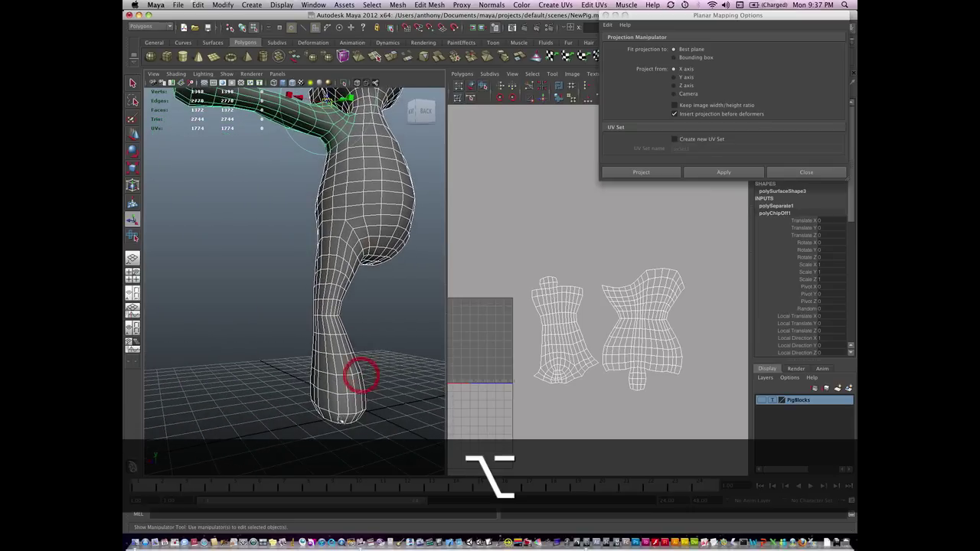
right_click_drag(339, 418, 302, 435)
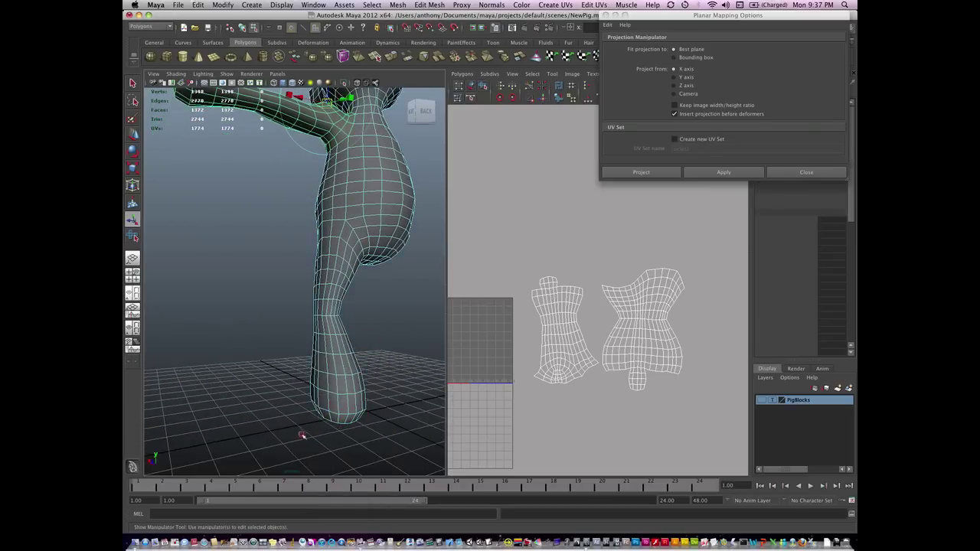
left_click(367, 396)
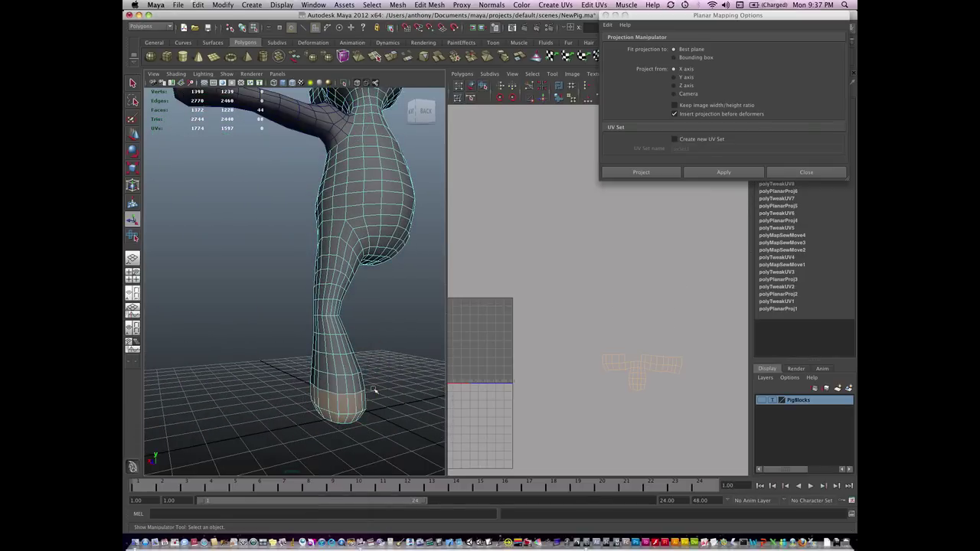
- Grow the face selection from the foot up to the hip and extract the leg from the body
key("shift+period")
key("shift+period")
key("shift+period")
key("shift+period")
key("shift+period")
key("shift+period")
key("shift+period")
key("shift+period")
key("shift+period")
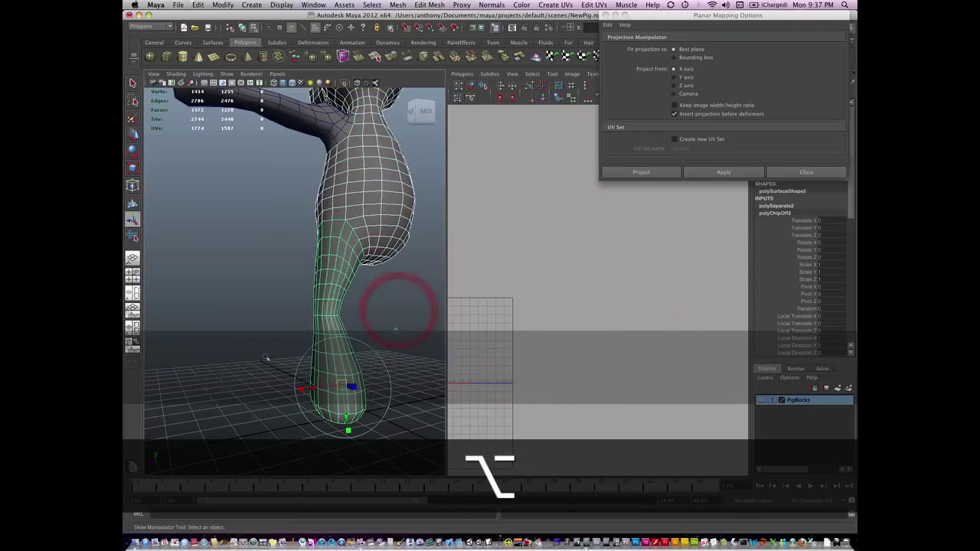
- Clear the selection and select the extracted leg to check that it is a separate object
left_click_drag(398, 311, 323, 280, "alt")
left_click(408, 359)
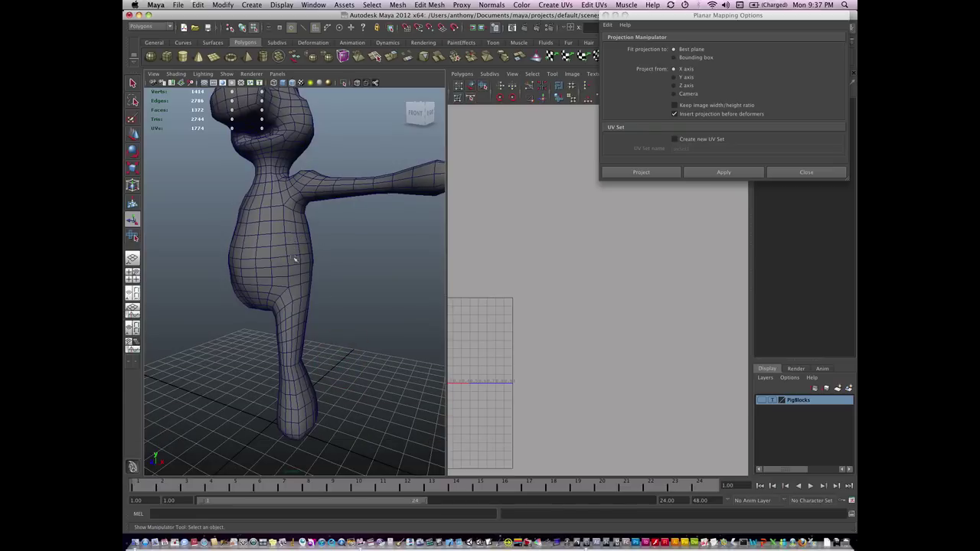
left_click(299, 297)
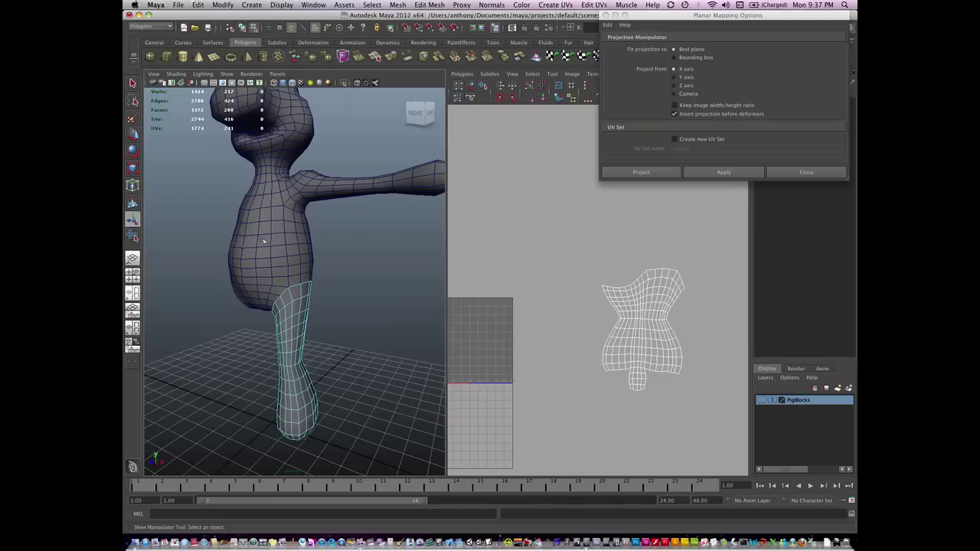
- Switch the body mesh to face selection and select a face at the tip of one ear
left_click_drag(284, 240, 340, 321, "alt")
right_click(299, 163)
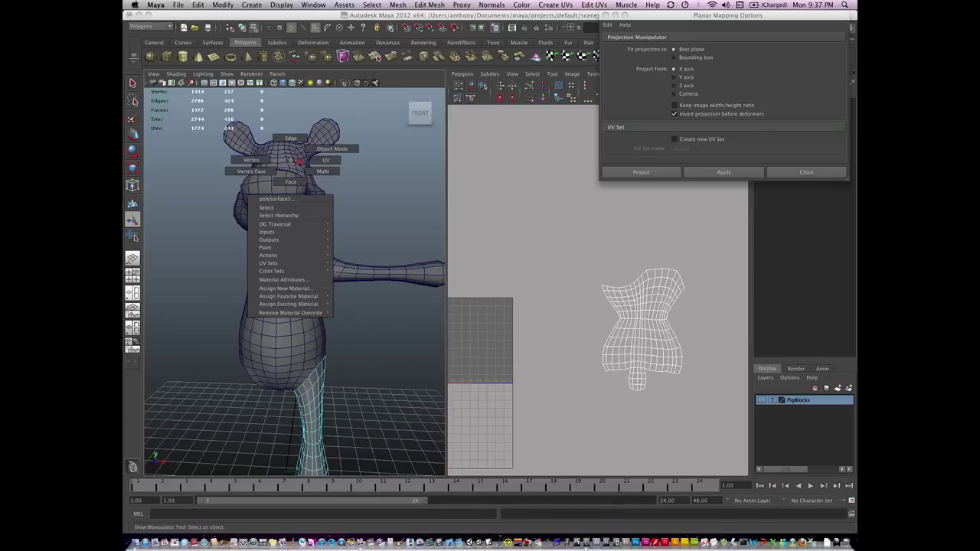
left_click(322, 149)
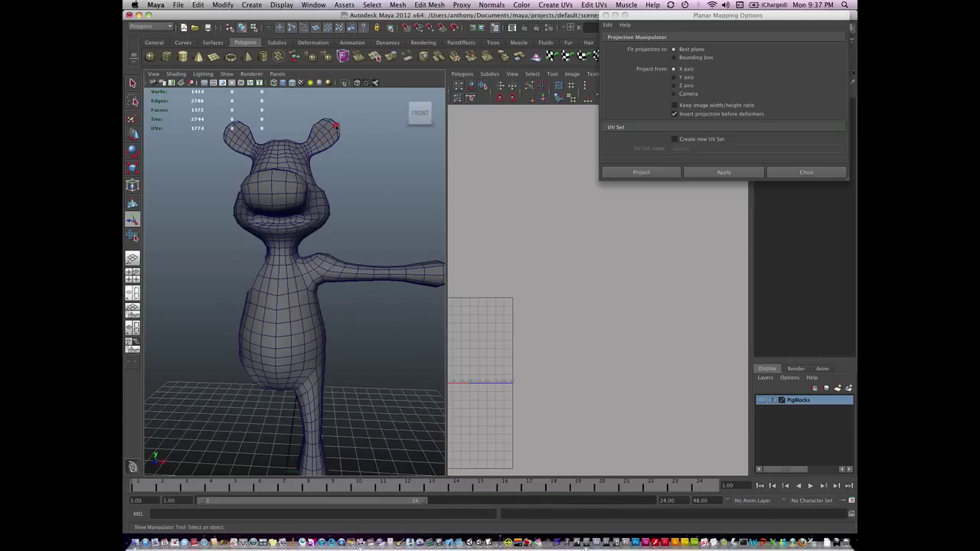
right_click_drag(336, 127, 336, 141)
left_click(337, 127)
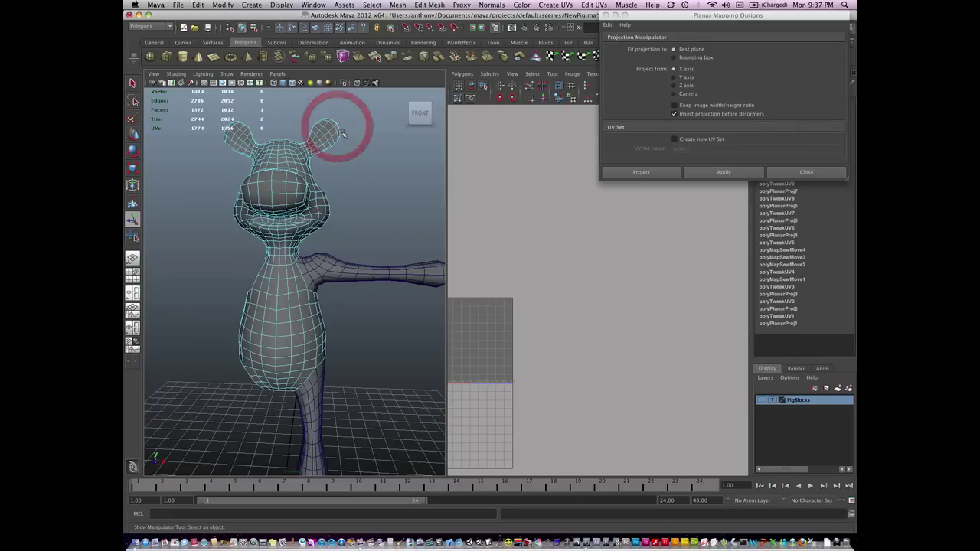
key("shift+period")
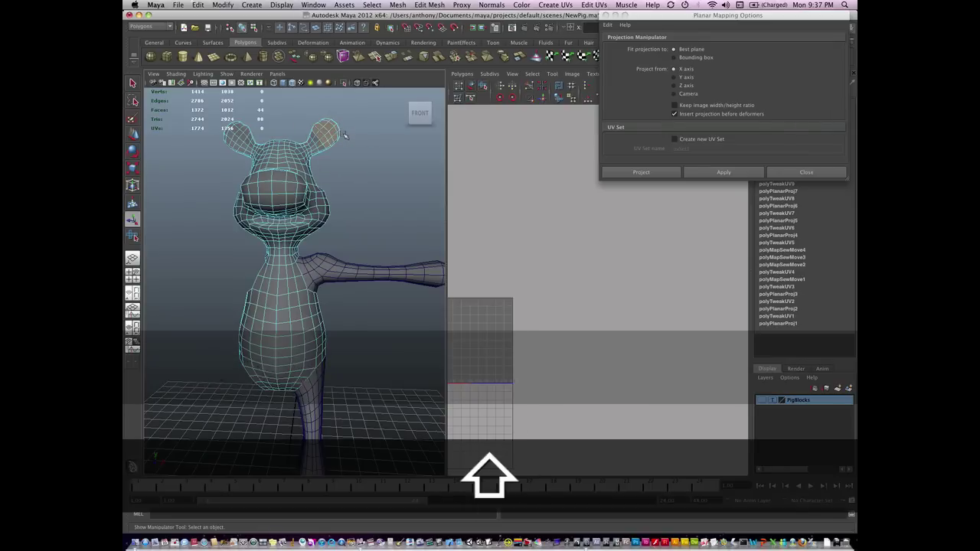
key("shift+period")
key("shift+period")
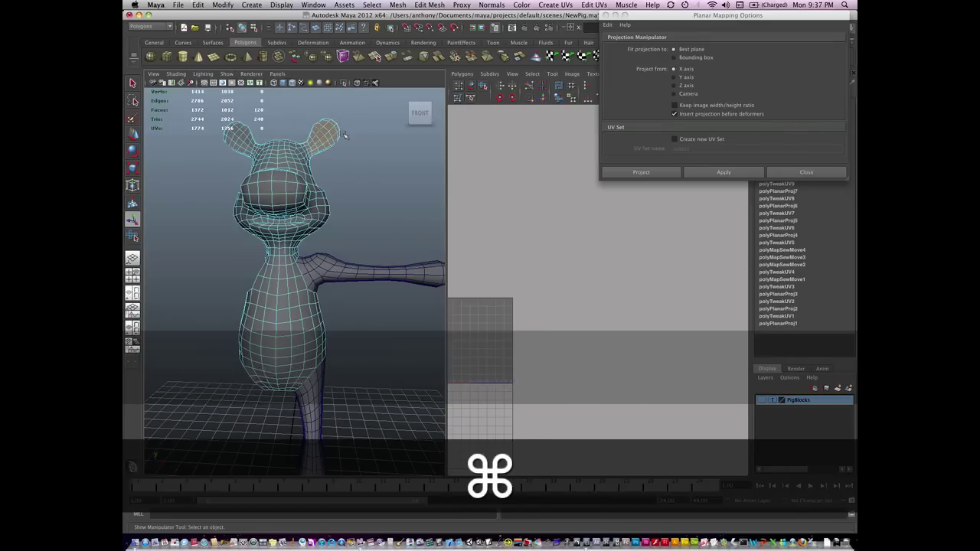
key("super+z")
- Select a face at the tip of each ear and grow the selection down to where the ears join the head
left_click(338, 129)
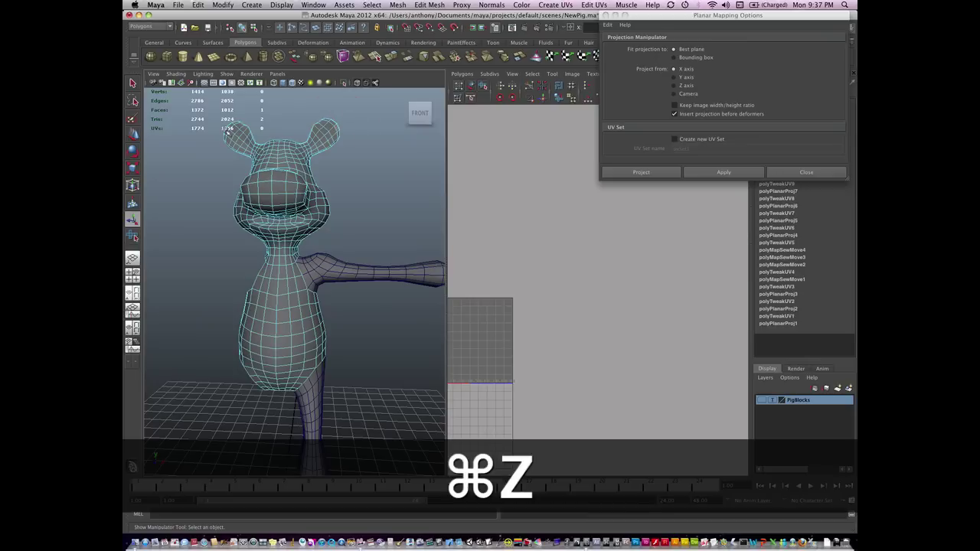
left_click(228, 128, "shift")
key("shift+period")
key("shift+period")
key("shift+period")
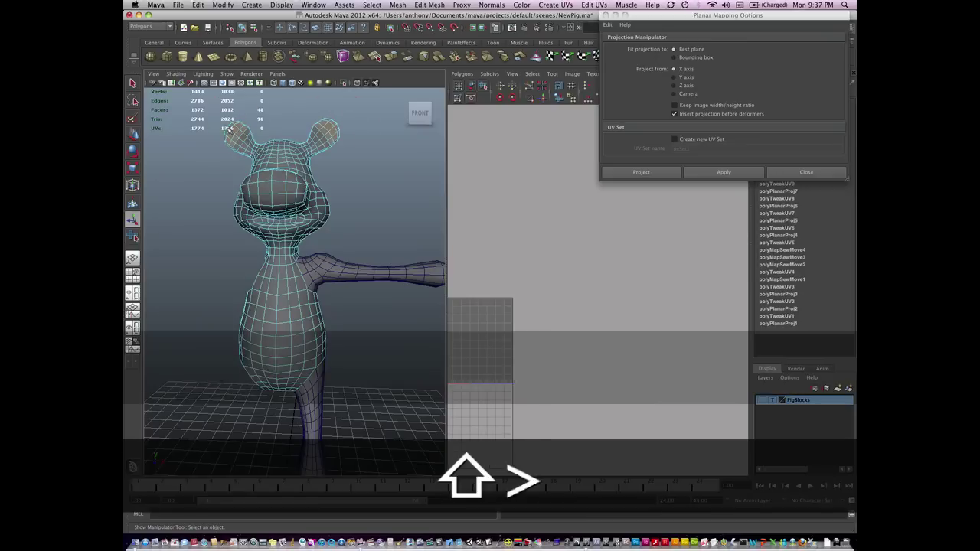
key("shift+period")
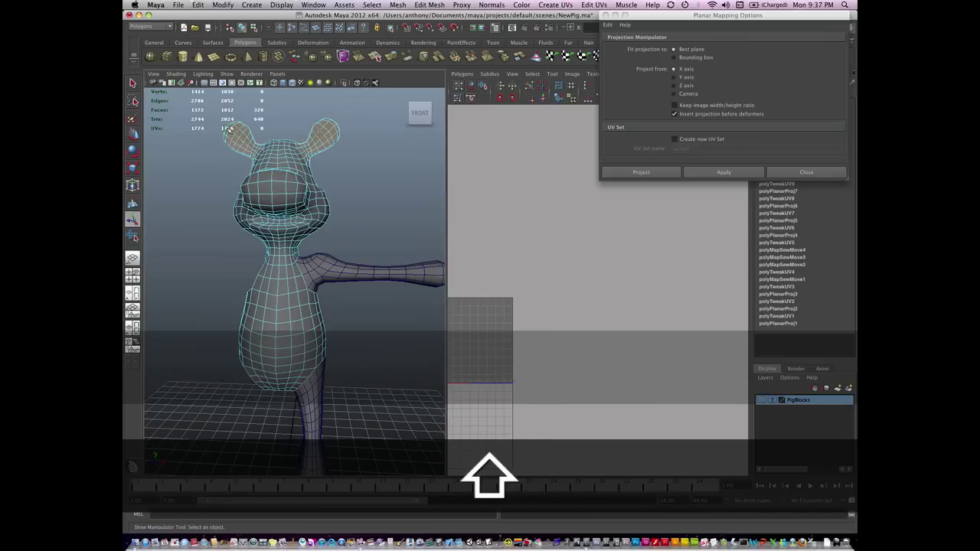
- Extract both ears from the head and select one of them to check that it is separate
left_click_drag(230, 128, 284, 343, "alt")
key("g")
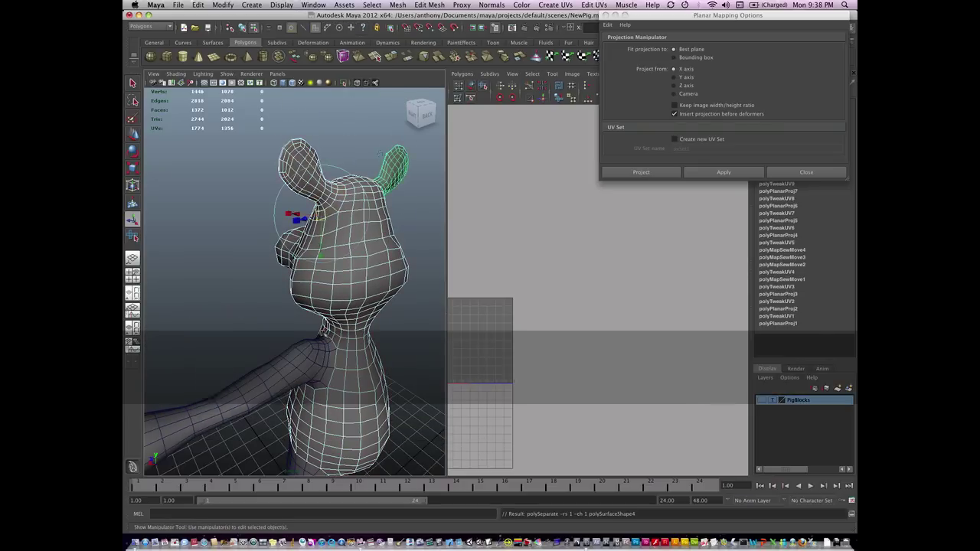
left_click(420, 242)
left_click(302, 153)
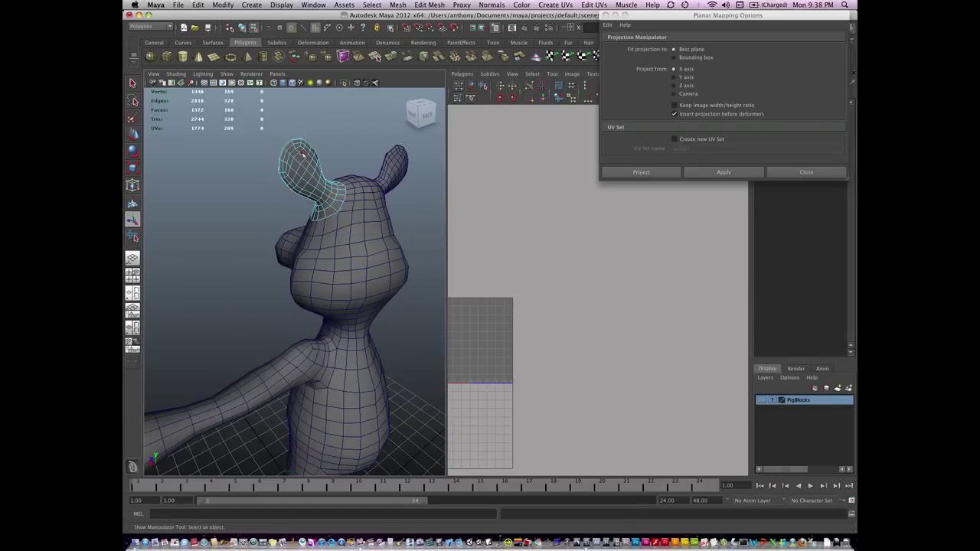
- Select several faces on the front of the pig's snout
left_click_drag(357, 299, 406, 285, "alt")
left_click(294, 265)
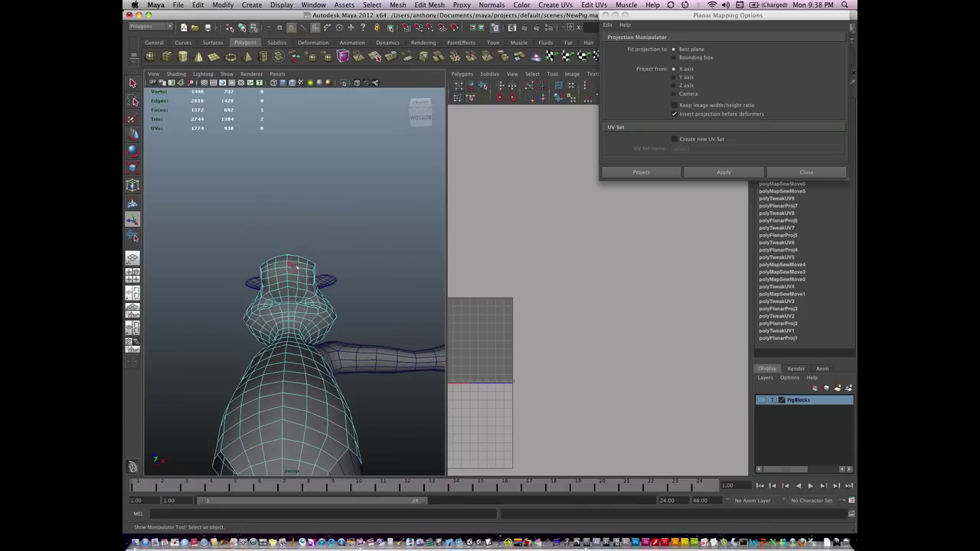
left_click_drag(293, 265, 288, 287, "alt")
left_click(283, 246, "shift")
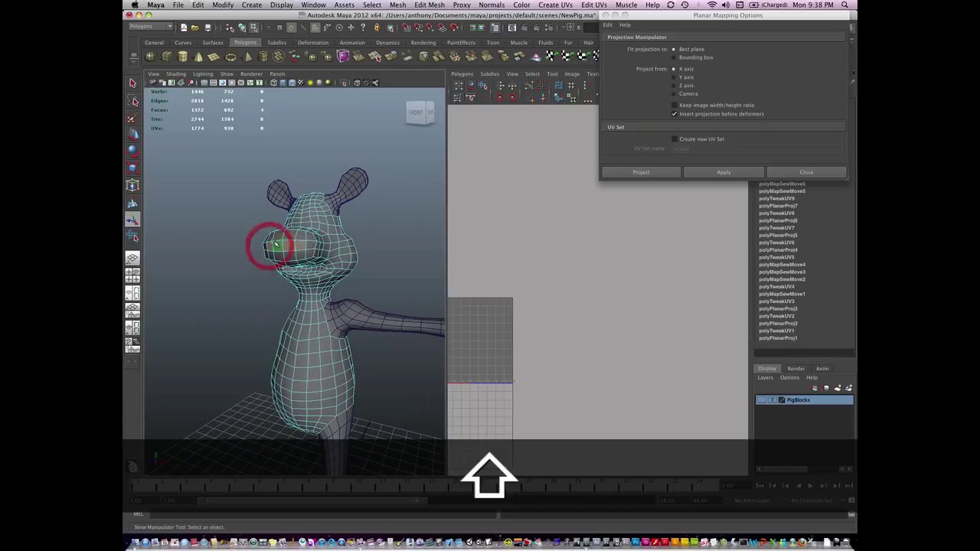
- Grow the face selection over the whole snout, extract it from the head and clear the selection
key("shift+period")
key("shift+period")
key("shift+period")
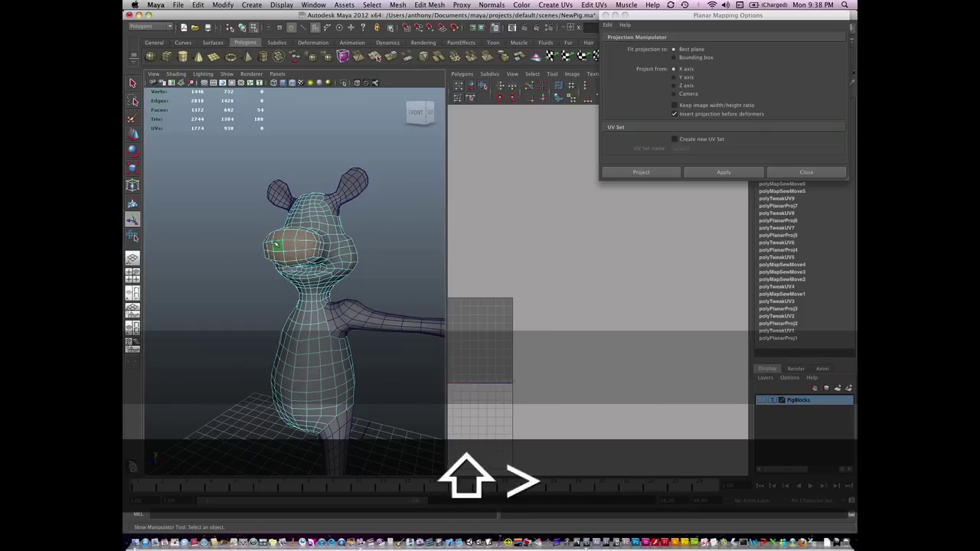
left_click_drag(295, 337, 325, 380, "alt")
key("g")
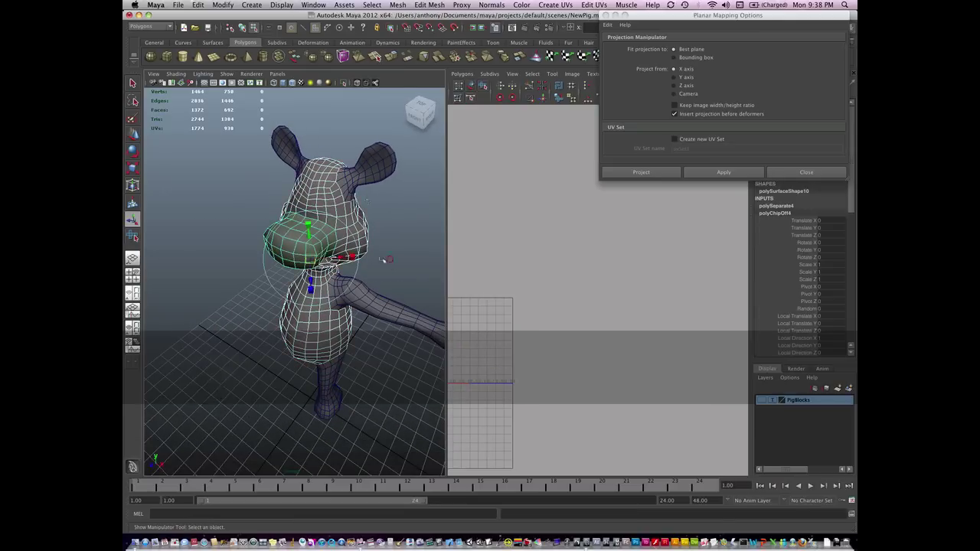
left_click(383, 260)
left_click_drag(358, 273, 353, 292, "alt")
left_click(343, 256)
key("shift+period")
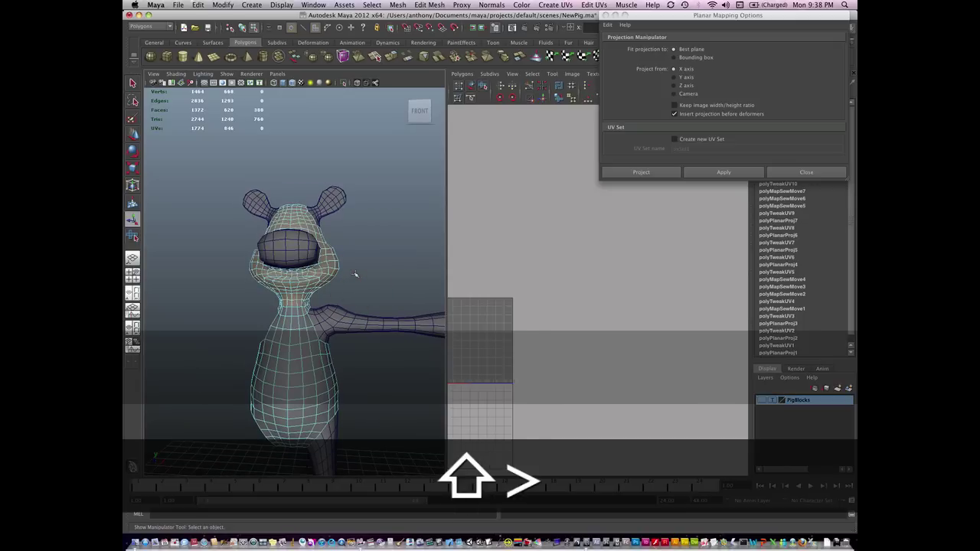
key("shift+comma")
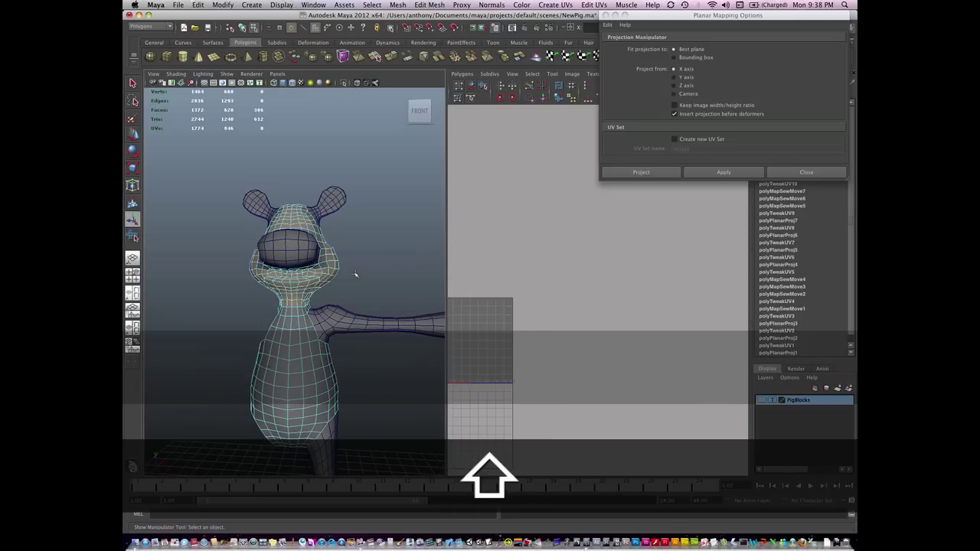
left_click_drag(355, 276, 352, 345, "alt")
key("super+z")
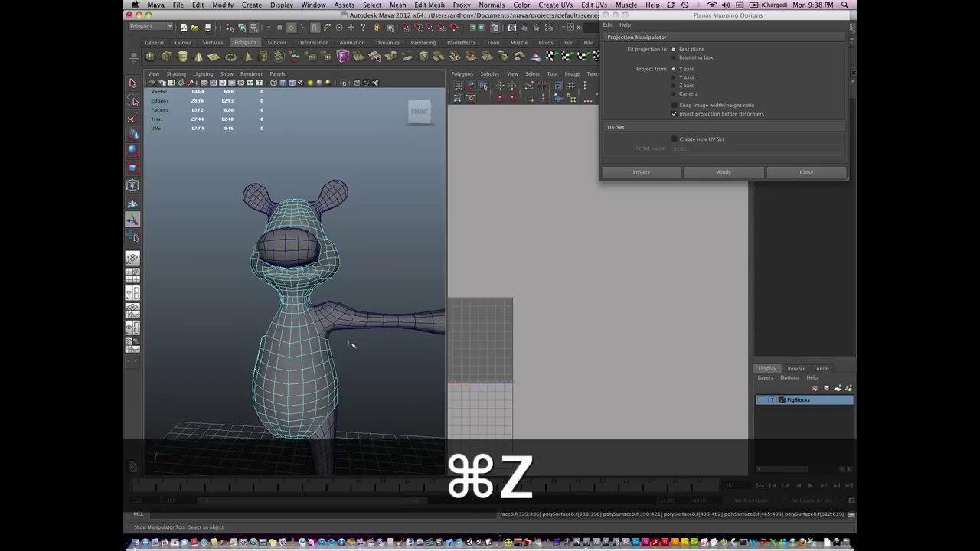
- Select the faces of the lower torso and grow the selection up over the belly and chest
left_click_drag(383, 289, 368, 324, "alt")
middle_click_drag(367, 324, 372, 285, "alt")
left_click_drag(342, 344, 361, 340, "alt")
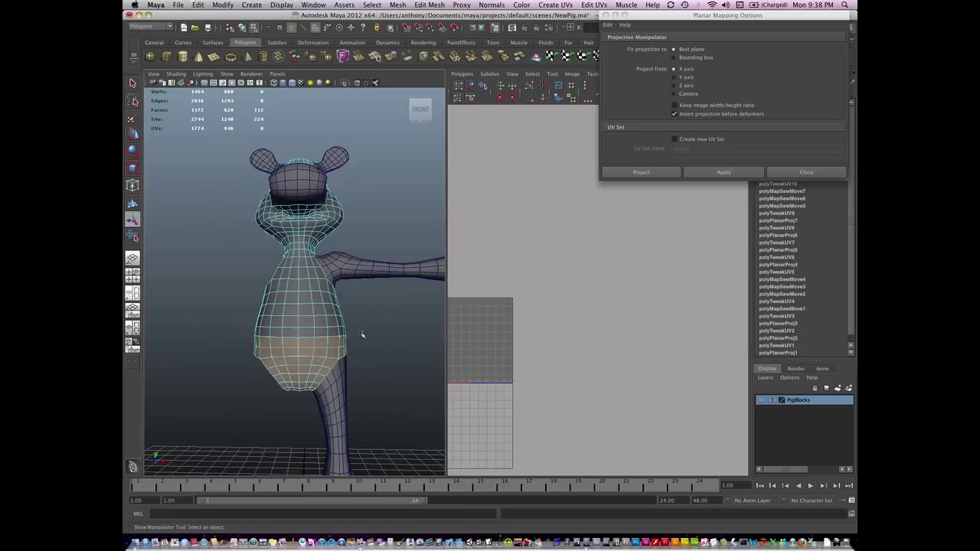
key("shift+period")
key("shift+period")
key("shift+period")
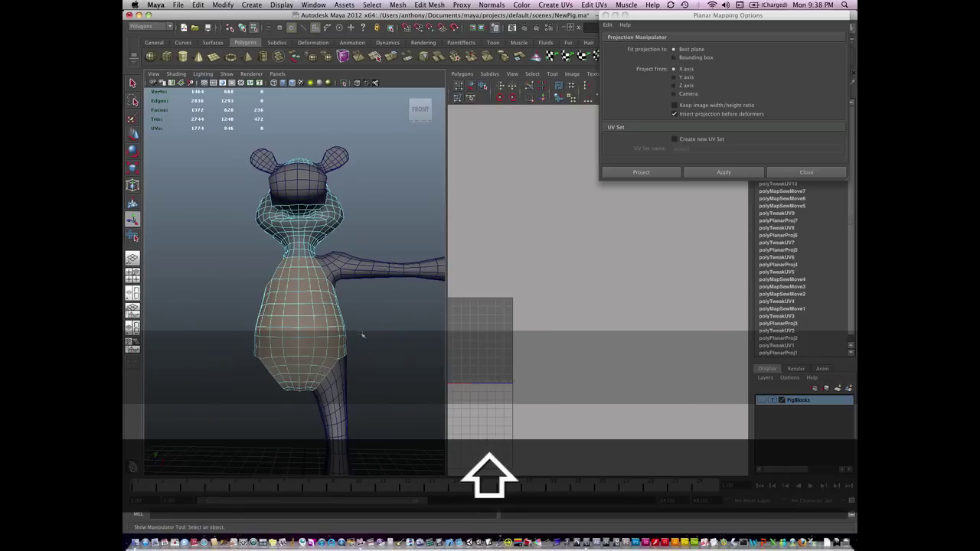
- Grow the torso face selection up through the neck, extract it from the head and clear the selection
left_click_drag(363, 335, 318, 382, "alt")
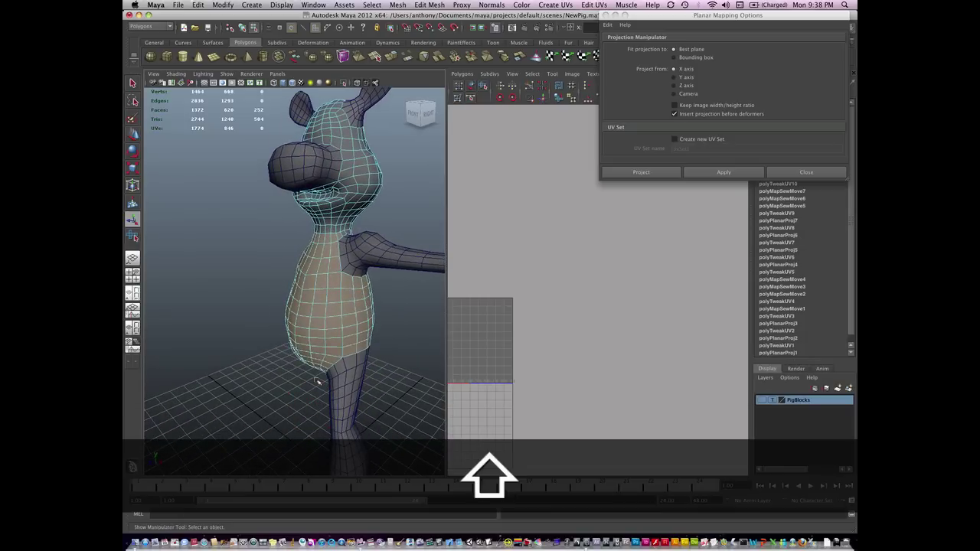
key("shift+period")
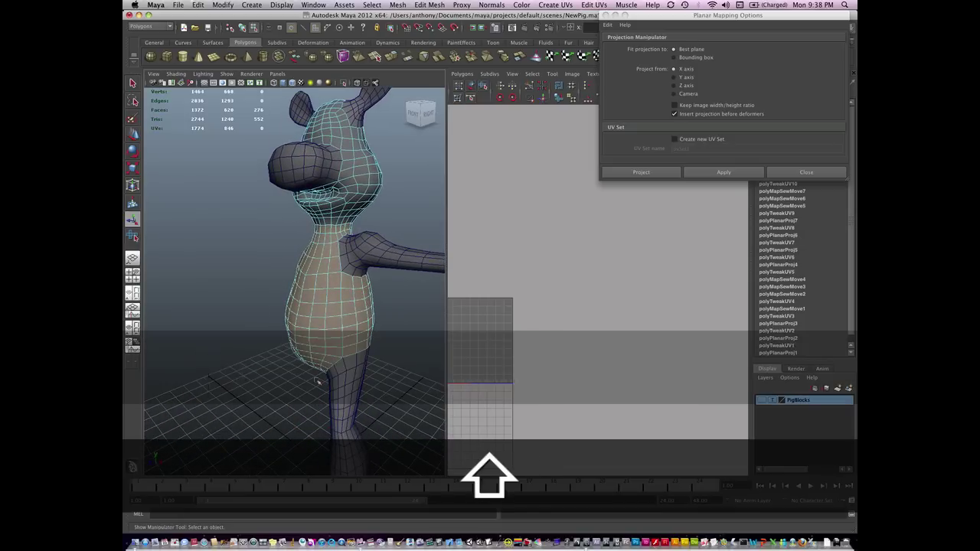
key("shift+period")
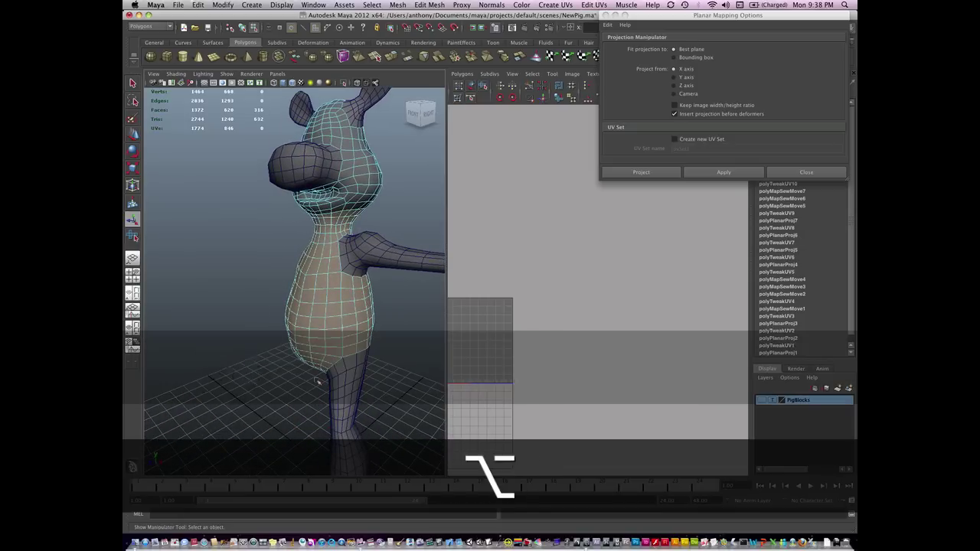
left_click_drag(263, 373, 235, 387, "alt")
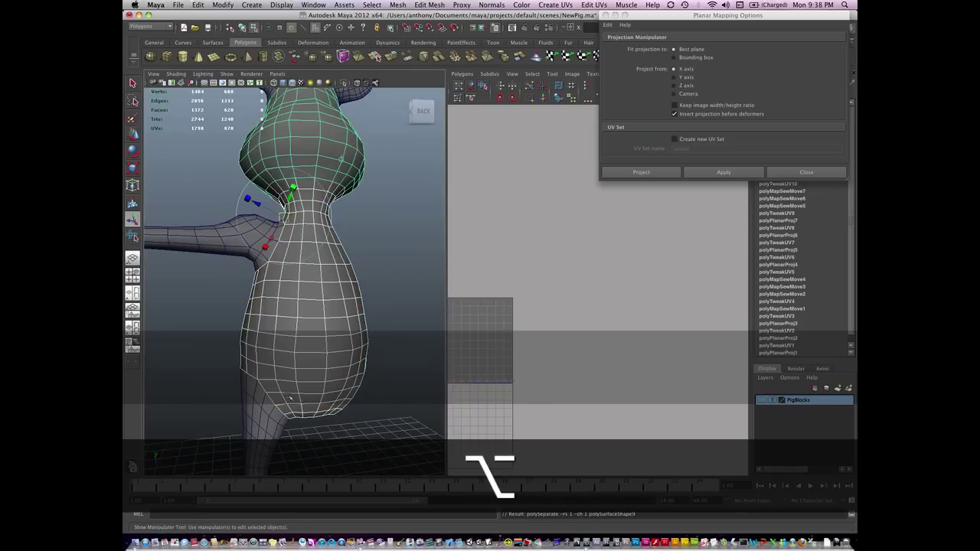
key("alt+shift+d")
left_click(396, 350)
- Highlight the head piece in face mode and examine its boundary with the neck from back and front
left_click_drag(339, 376, 337, 380, "alt")
middle_click_drag(333, 335, 374, 357, "alt")
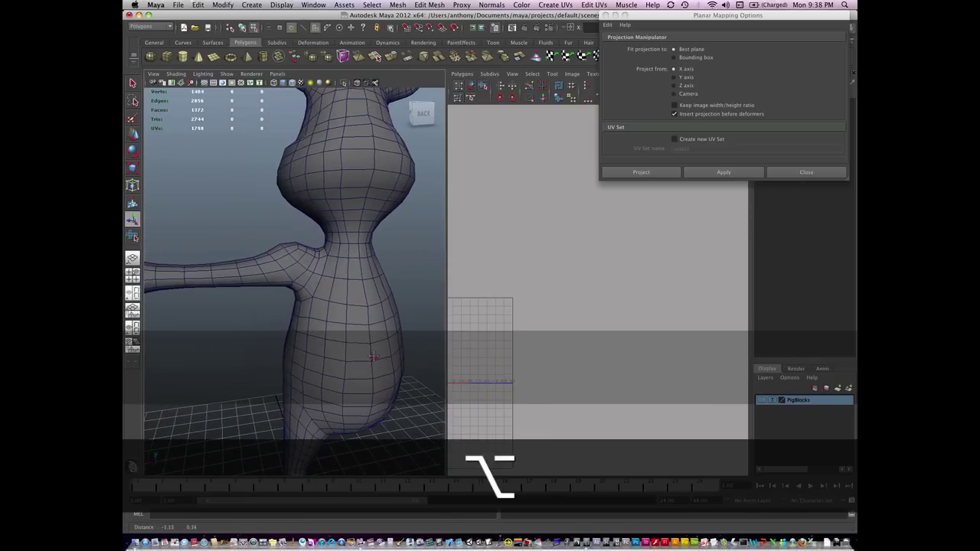
left_click_drag(373, 357, 376, 345, "alt")
right_click_drag(377, 174, 378, 193)
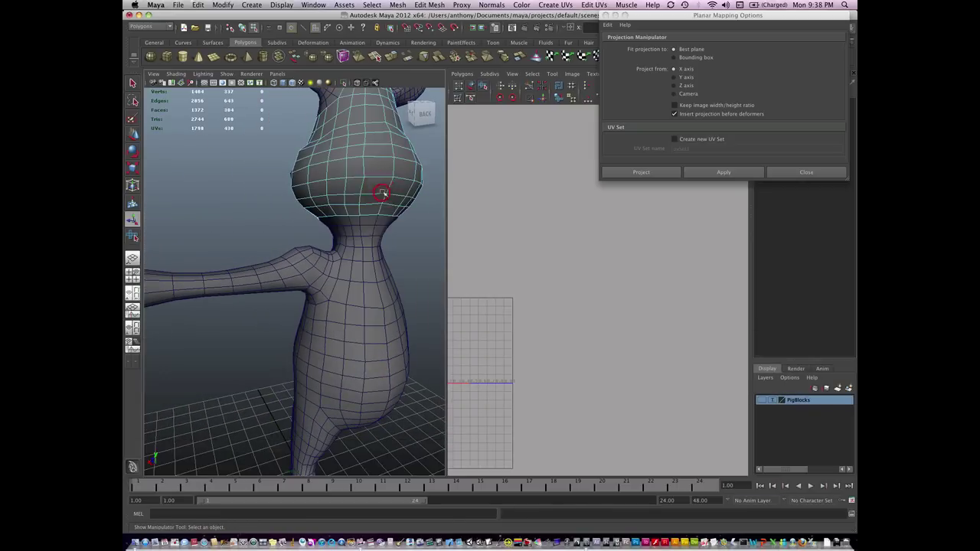
left_click(380, 190)
left_click_drag(380, 190, 378, 291, "alt")
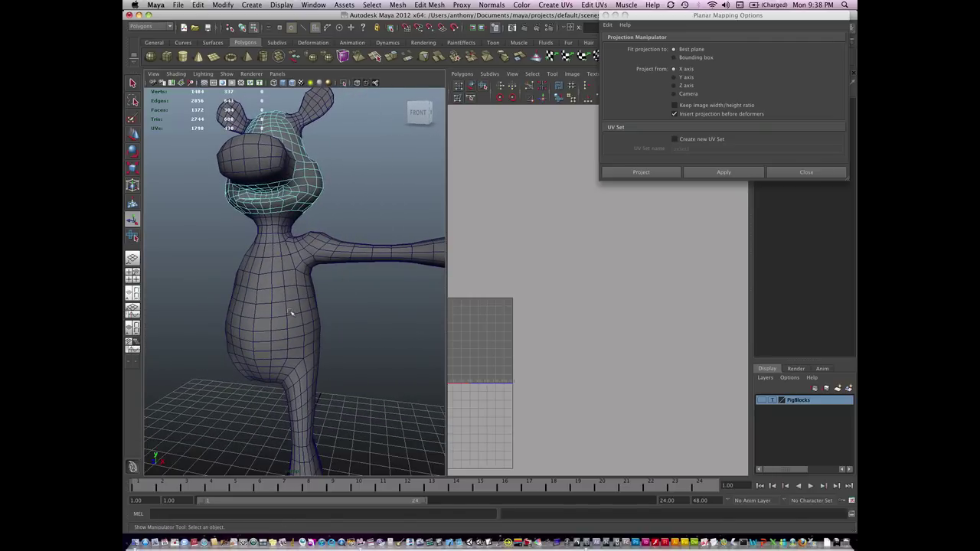
- Return to object selection, select the torso piece and switch it to face selection
right_click(291, 312)
left_click(329, 300)
left_click(280, 317)
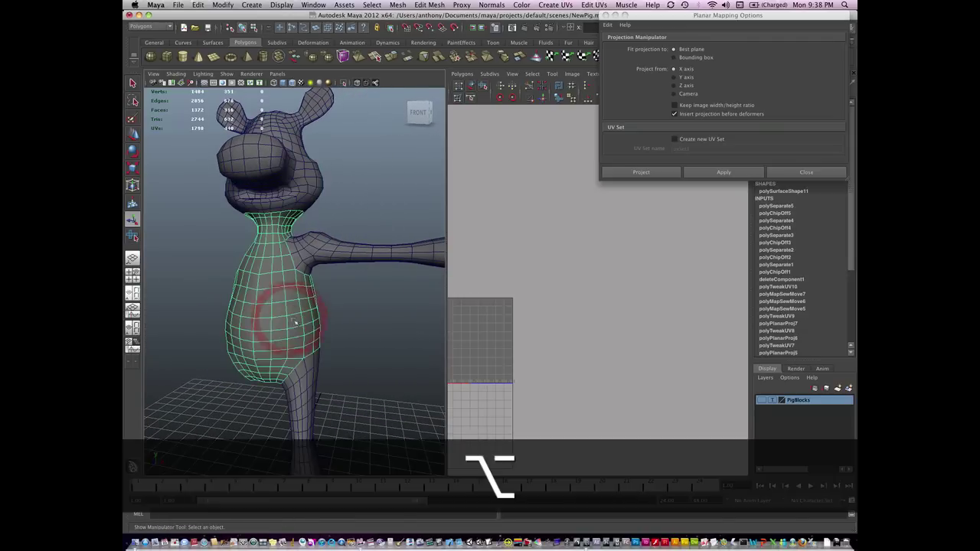
left_click_drag(280, 317, 323, 307, "alt")
right_click(323, 307)
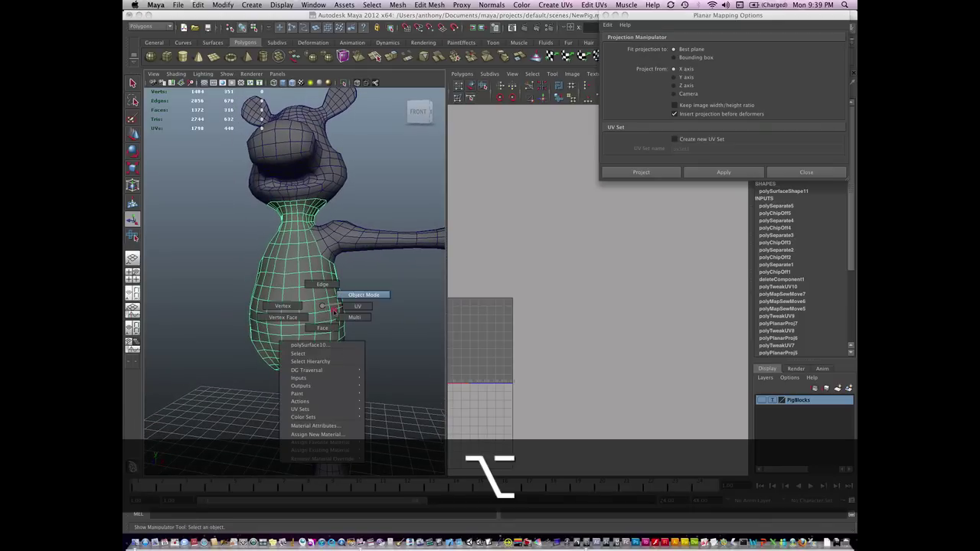
left_click(324, 324)
left_click_drag(374, 394, 202, 396)
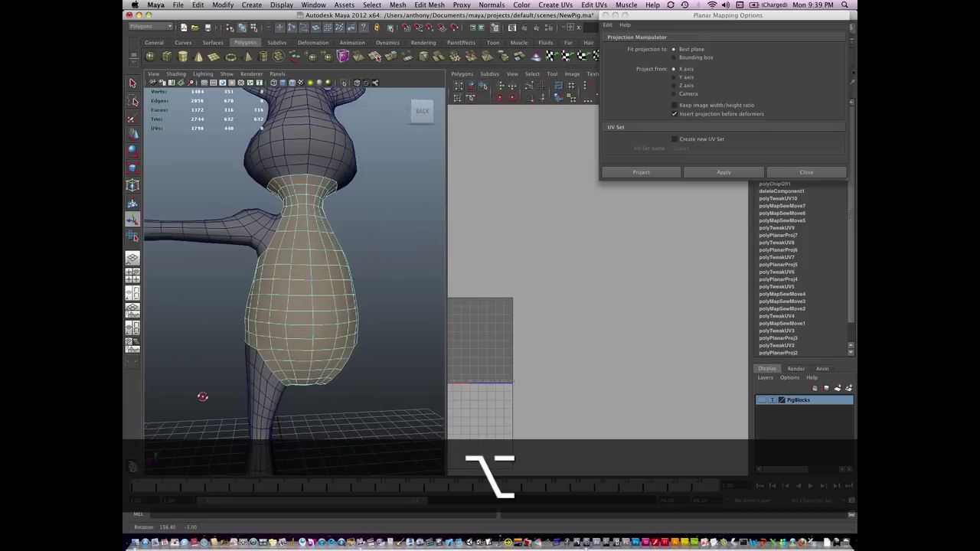
left_click(312, 187)
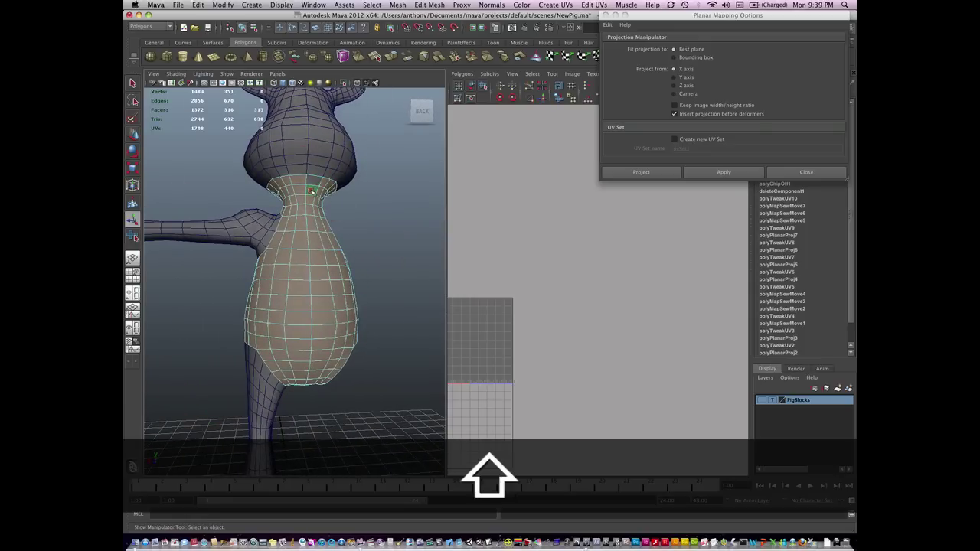
left_click(308, 196, "shift")
left_click(356, 232)
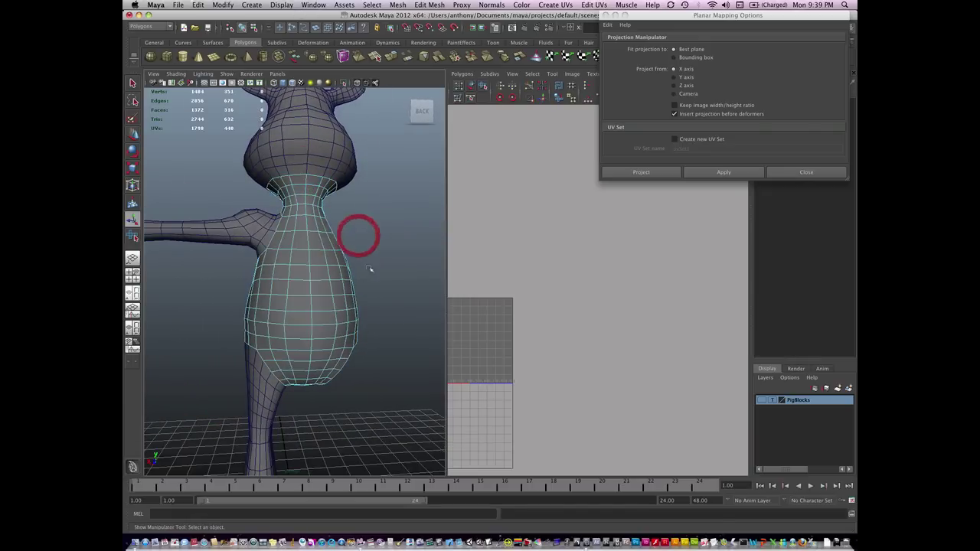
- Select the vertical strip of faces down the middle of the torso's back and invert the selection
left_click(313, 184, "shift")
double_click(312, 189, "shift")
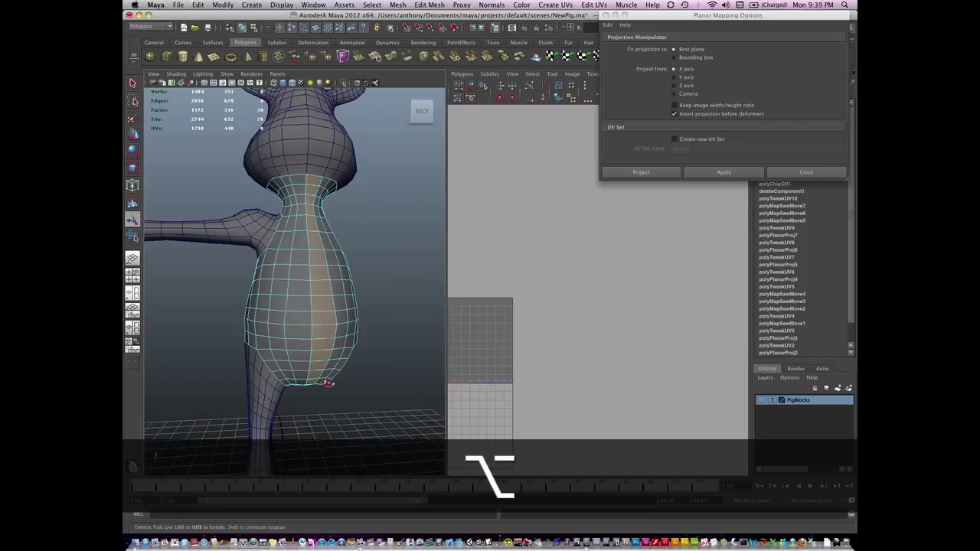
mouse_move(312, 390)
left_mouse_down("alt")
mouse_move(317, 350)
mouse_move(317, 376)
left_mouse_up("alt")
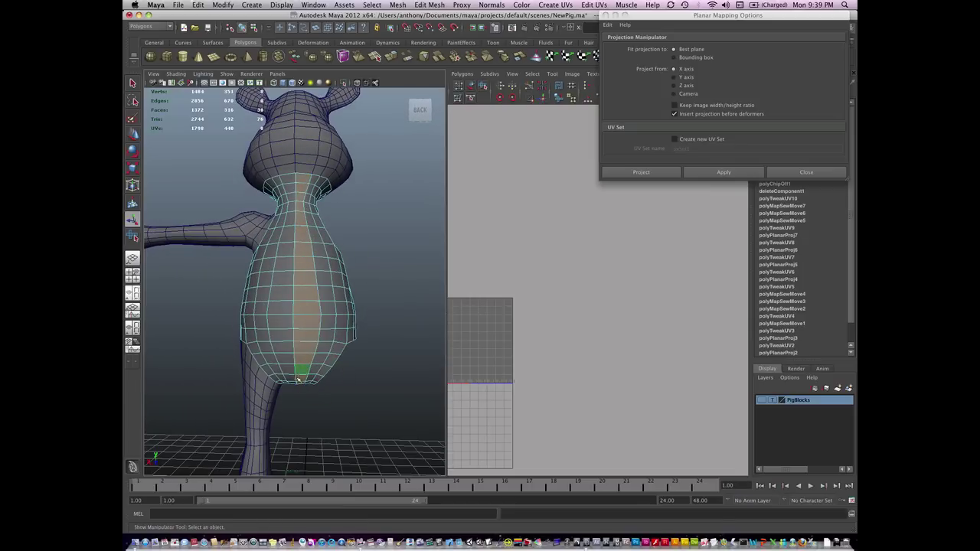
left_click(198, 5)
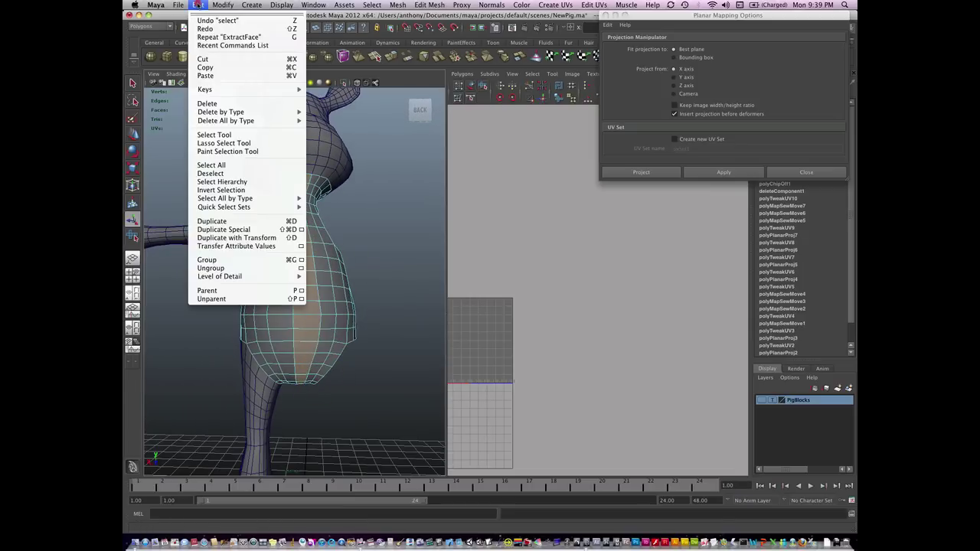
left_click(247, 192)
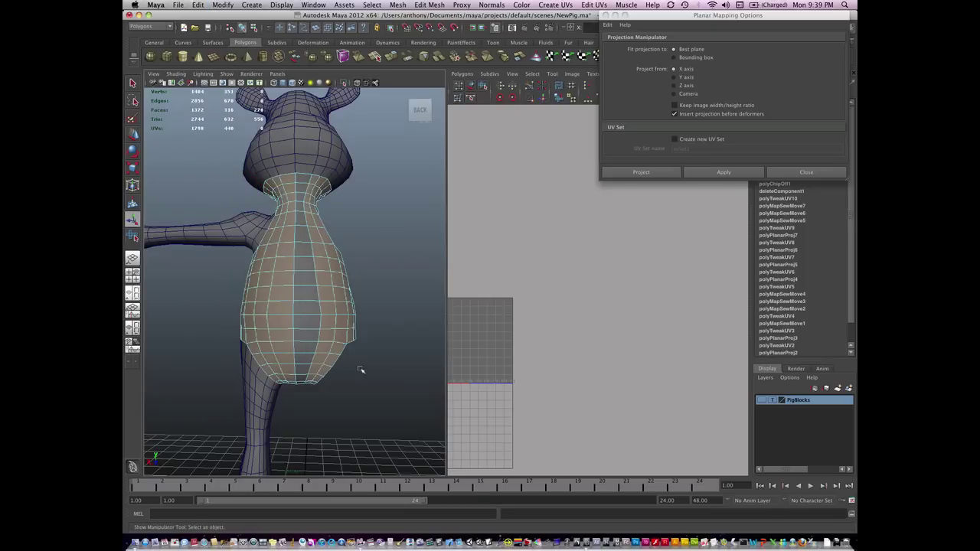
- Add the unselected front faces to the torso selection, excluding the back strip, and apply a planar projection from the X axis
left_click_drag(361, 367, 294, 312, "alt")
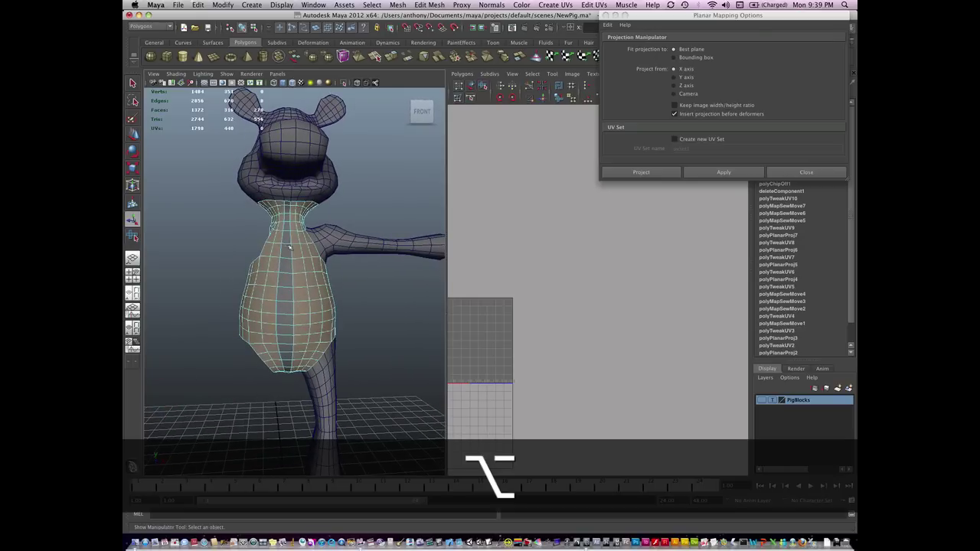
left_click_drag(289, 247, 290, 207, "alt")
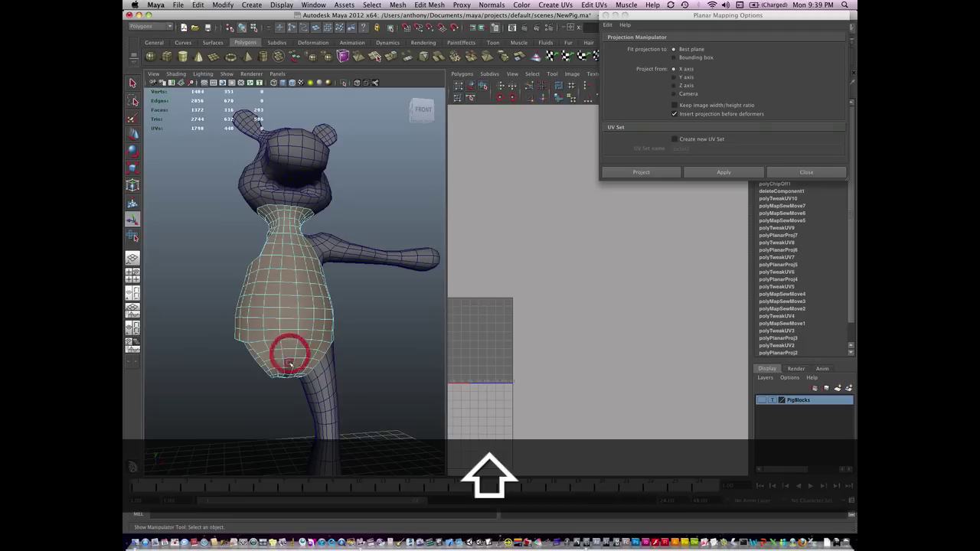
left_click_drag(288, 372, 329, 348, "alt")
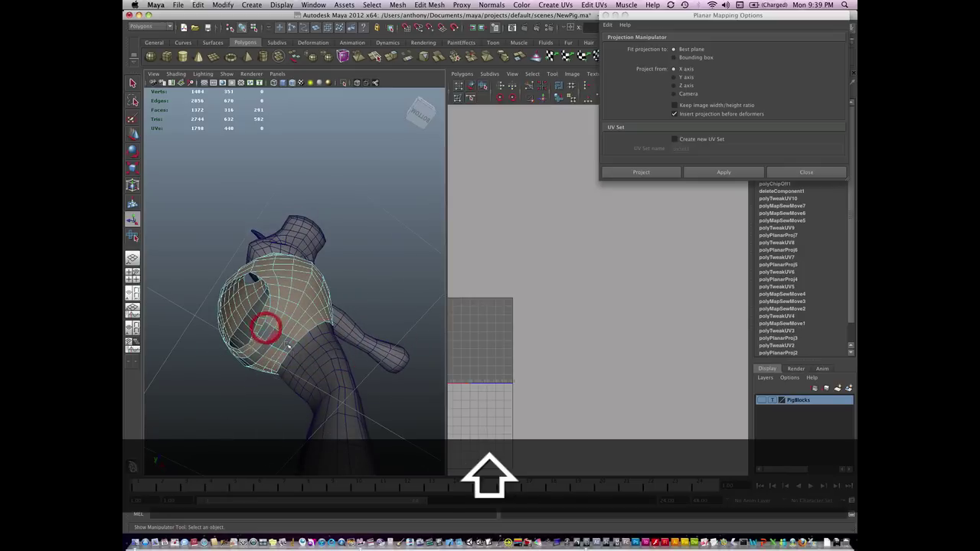
left_click_drag(265, 328, 376, 348, "alt")
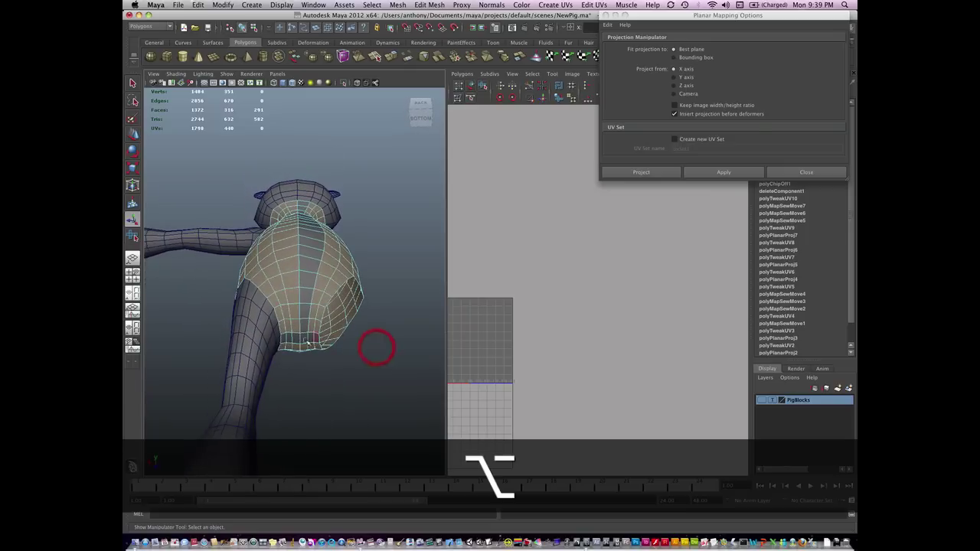
left_click_drag(284, 253, 417, 262, "alt")
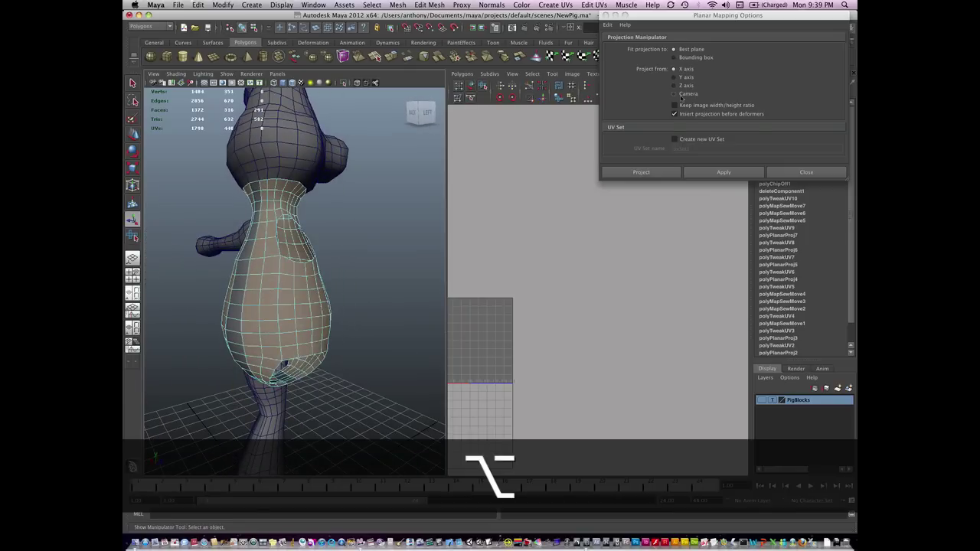
left_click(724, 173)
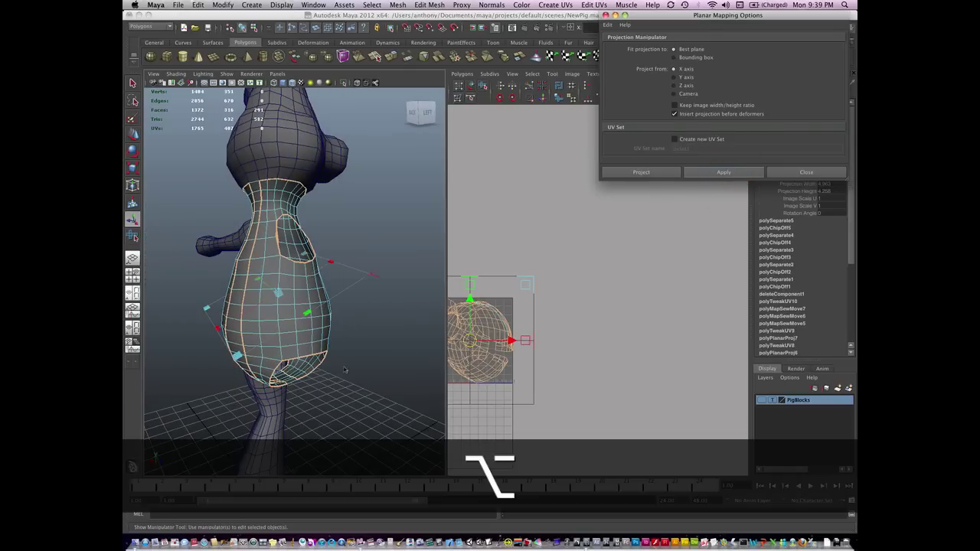
- Select the horizontal row of faces along the bottom edge of the torso's back and apply the same planar projection
left_click_drag(337, 360, 365, 355, "alt")
left_click(368, 353)
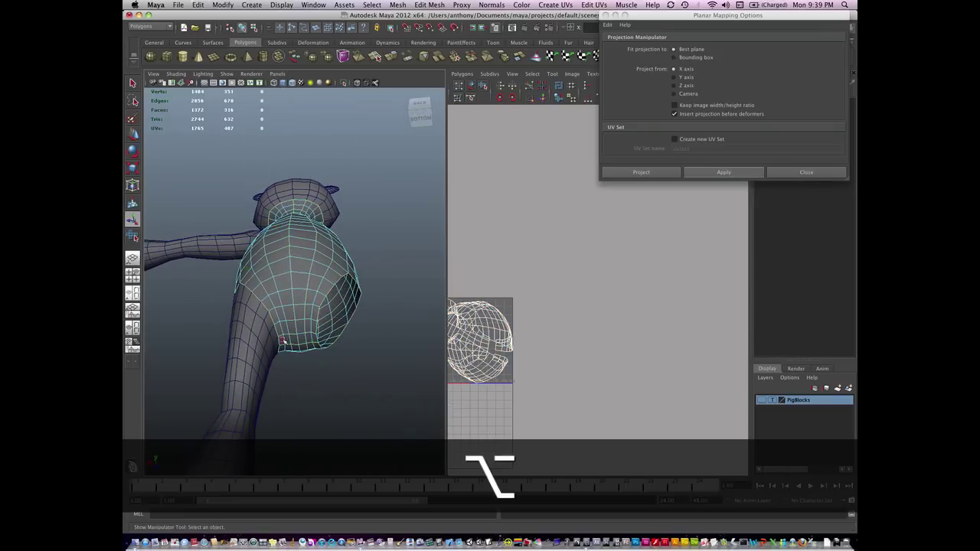
left_click(285, 342, "shift")
left_click(288, 340, "shift")
left_click(295, 340, "shift")
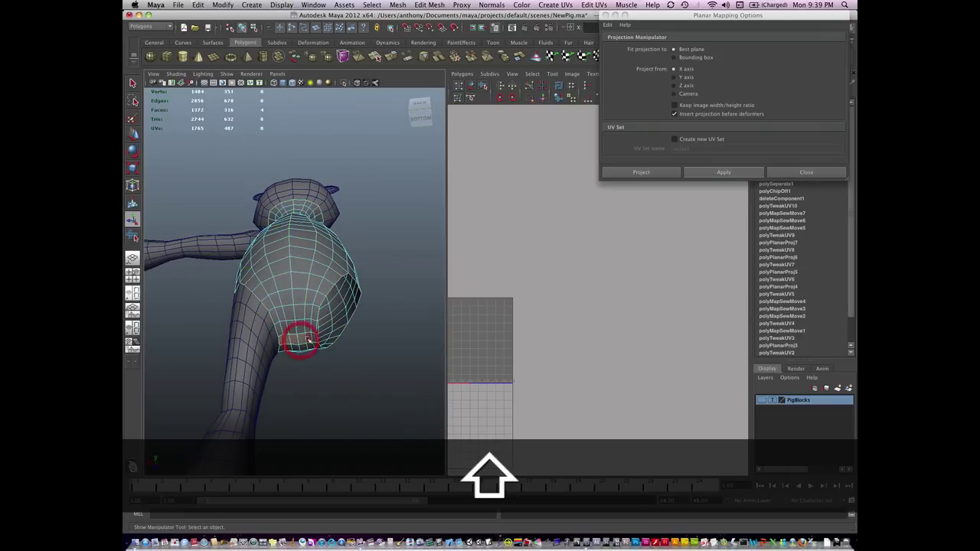
left_click(316, 336, "shift")
key("g")
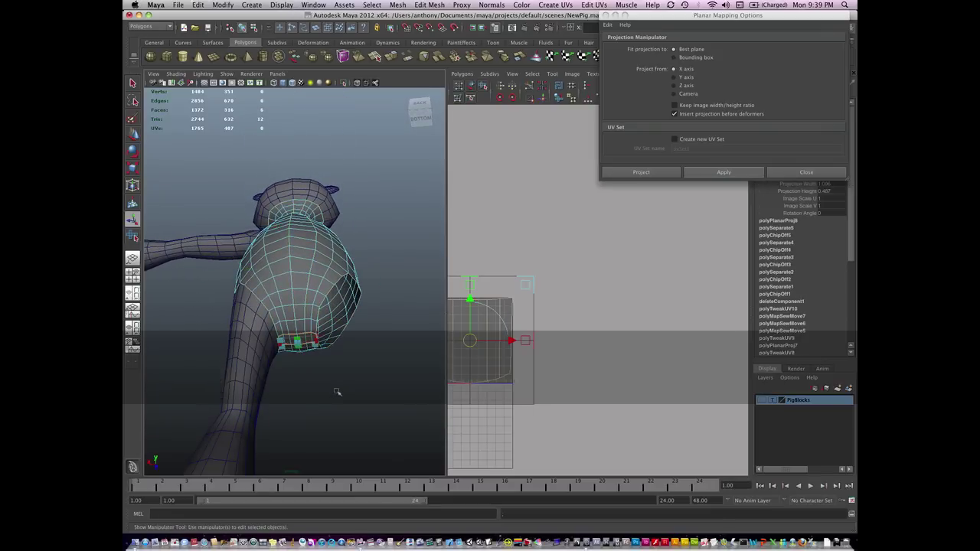
- Select the vertical strip of faces down the middle of the torso's back up to the neck, planar-project it and clear the selection
left_click_drag(338, 394, 309, 374, "alt")
left_click(300, 347)
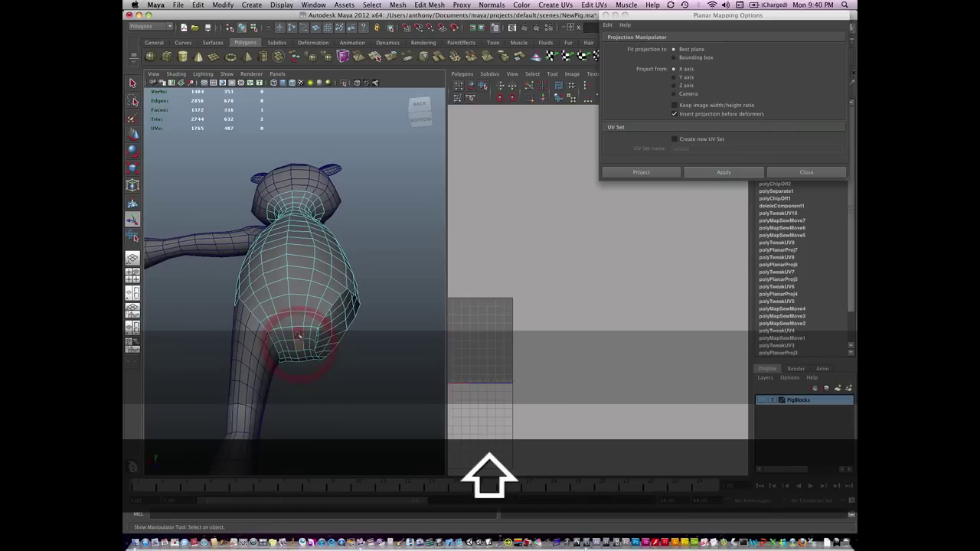
left_click(299, 334, "shift")
left_click(305, 286, "shift")
left_click(302, 262, "shift")
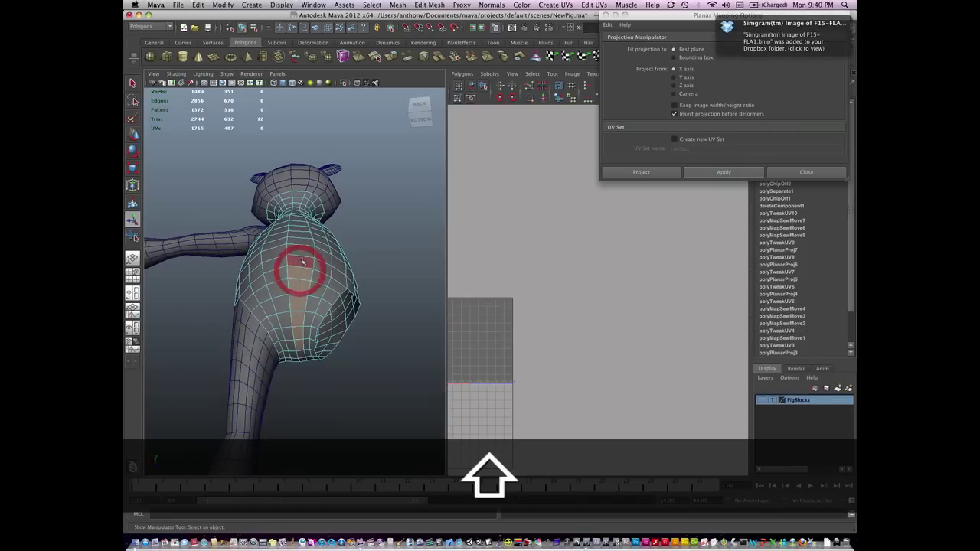
left_click_drag(303, 251, 306, 324, "alt")
left_click(306, 324, "shift")
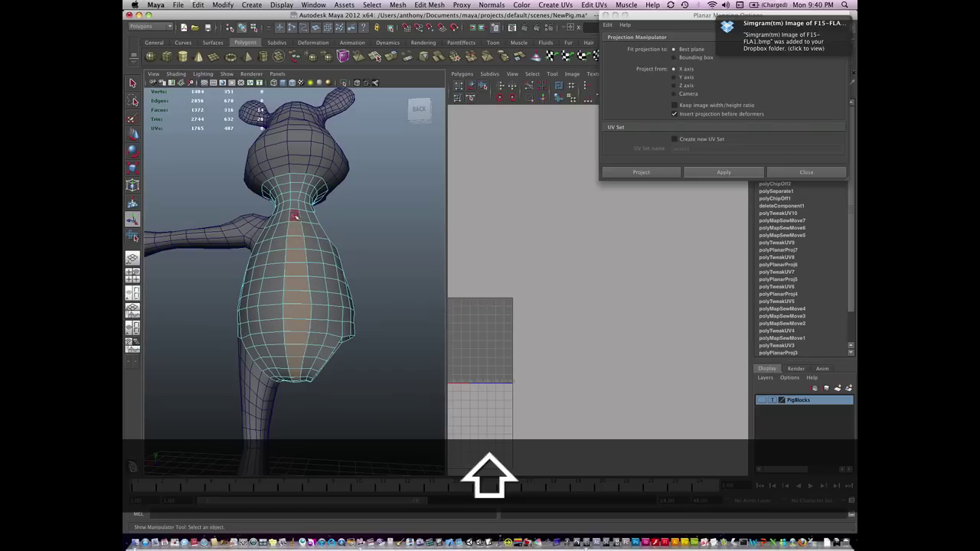
left_click(296, 184, "shift")
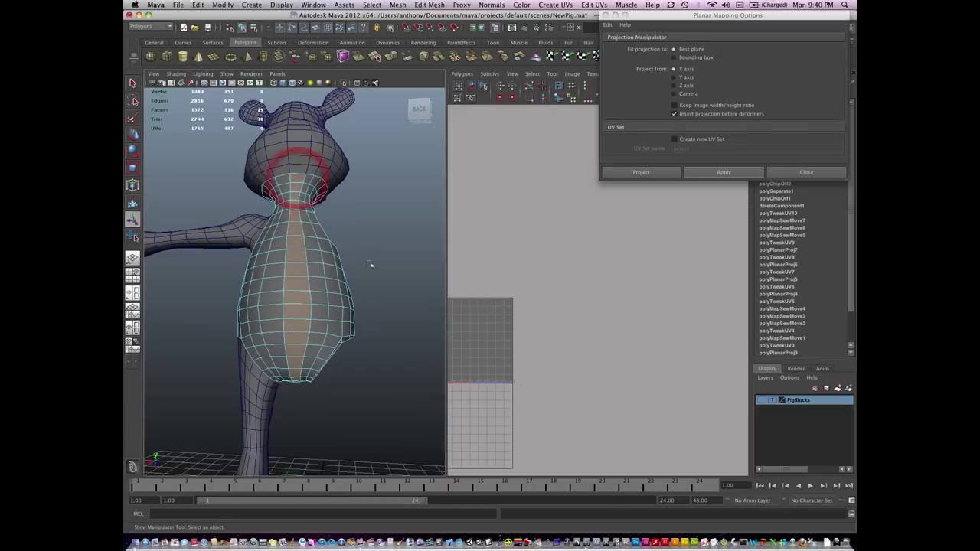
key("g")
left_click(376, 291)
- Select all UVs of the bottom row's shell in UV mode and move the shell above the UV square
left_click_drag(230, 382, 247, 324, "alt")
middle_click_drag(484, 338, 556, 335, "alt")
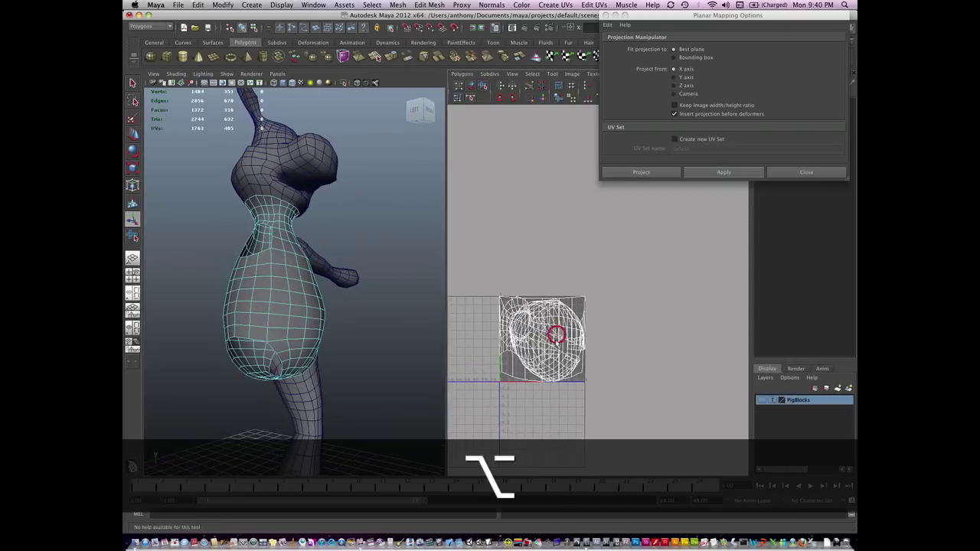
right_click_drag(556, 335, 579, 346, "alt")
right_click(572, 299)
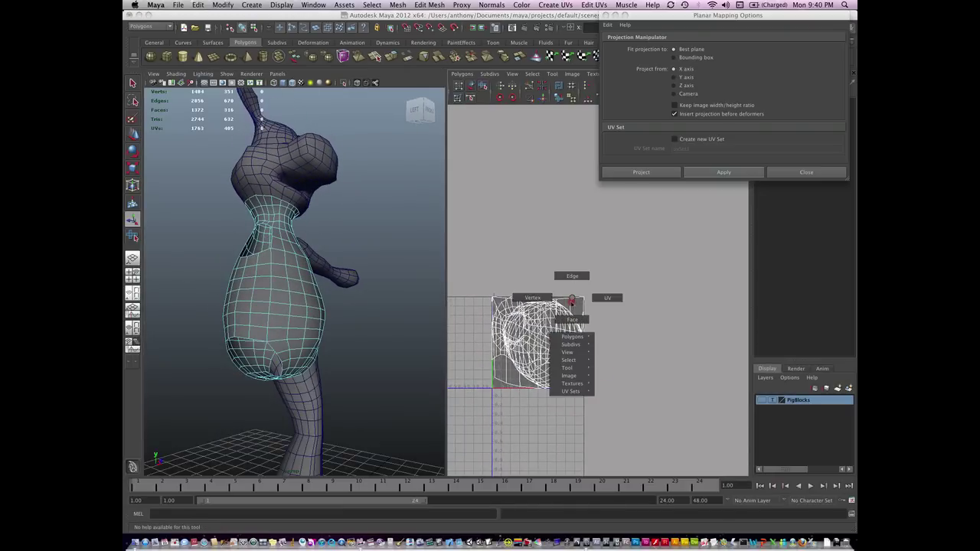
left_click(609, 298)
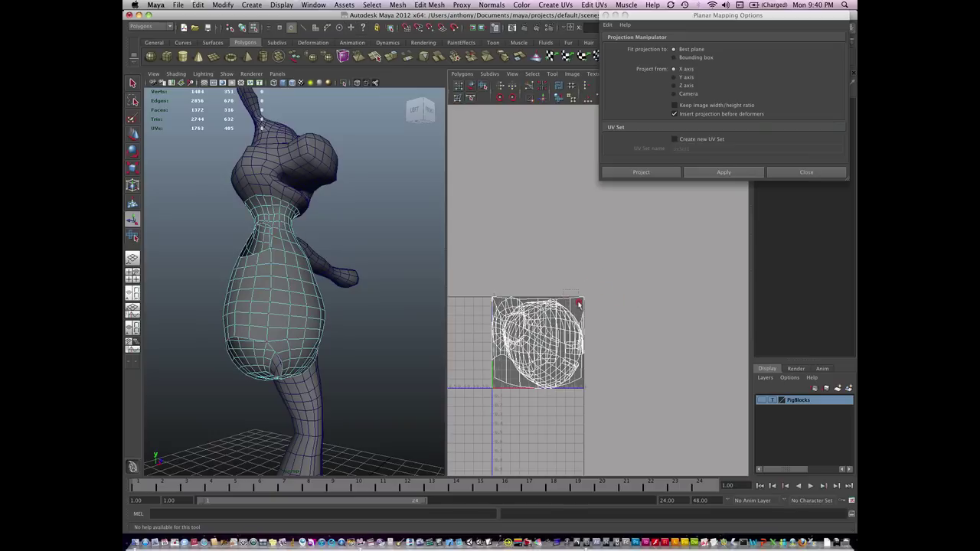
left_click(575, 295)
key("shift+period")
key("shift+period")
key("shift+period")
key("shift+period")
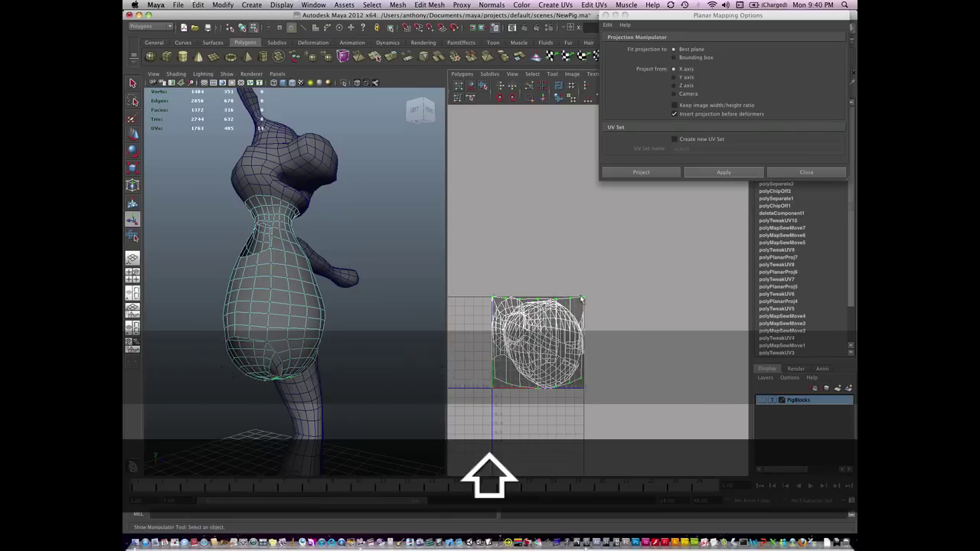
key("shift+period")
key("w")
left_click_drag(538, 337, 521, 216)
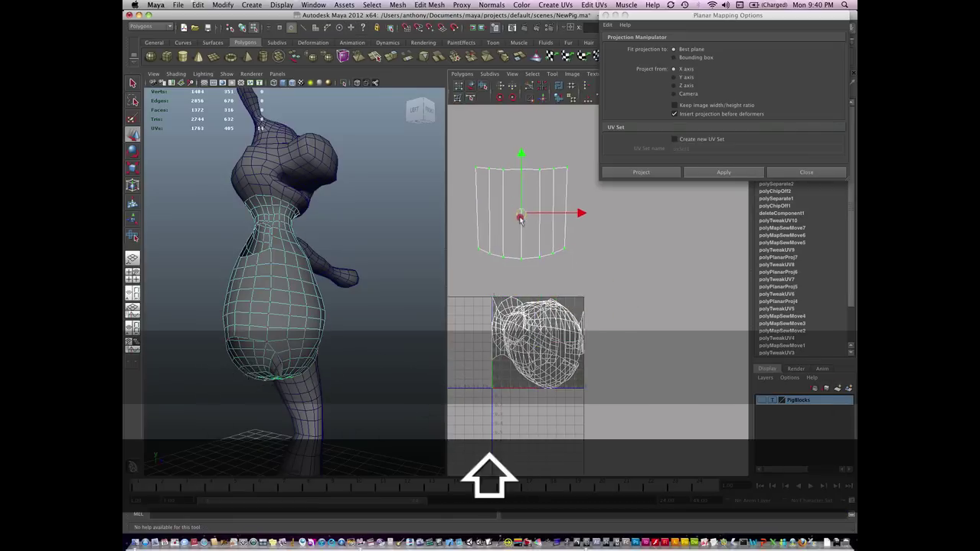
- Select a torso UV, grow the selection across the remaining shells and move them out of the UV square beside the bottom row's shell
left_click(555, 301)
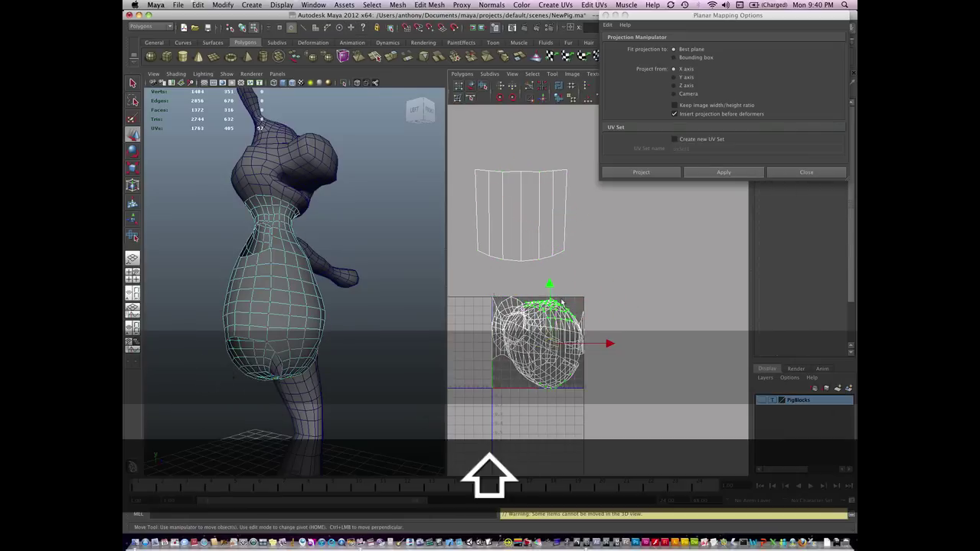
key("shift+period")
key("shift+period")
key("shift+period")
key("shift+period")
key("shift+period")
key("shift+period")
key("shift+period")
key("shift+period")
key("shift+period")
key("shift+period")
key("shift+period")
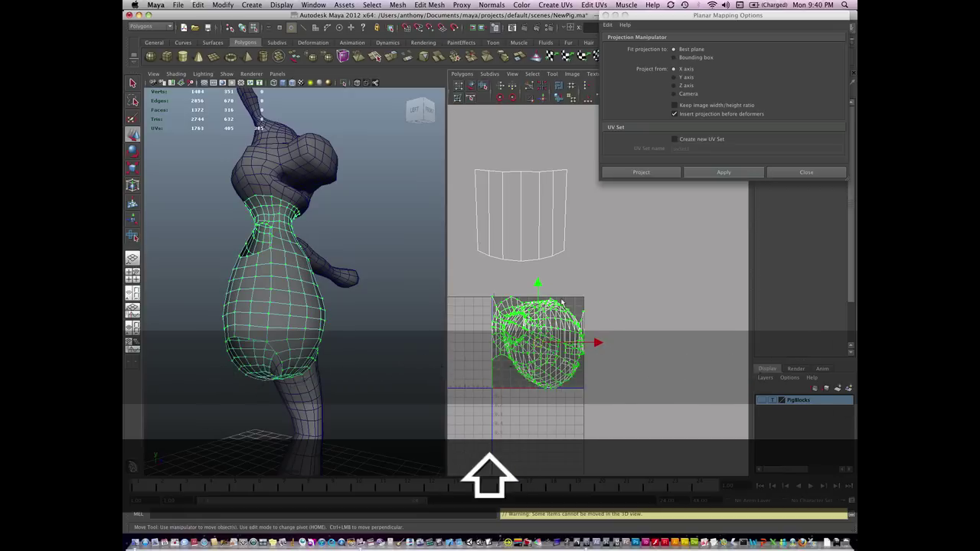
key("shift+period")
key("shift+period")
key("shift+period")
key("shift+period")
key("shift+period")
key("shift+period")
left_click_drag(545, 341, 624, 261)
- Switch the model back to face selection and select the vertical strip of faces down the middle of the torso's back
left_click_drag(299, 379, 384, 359, "alt")
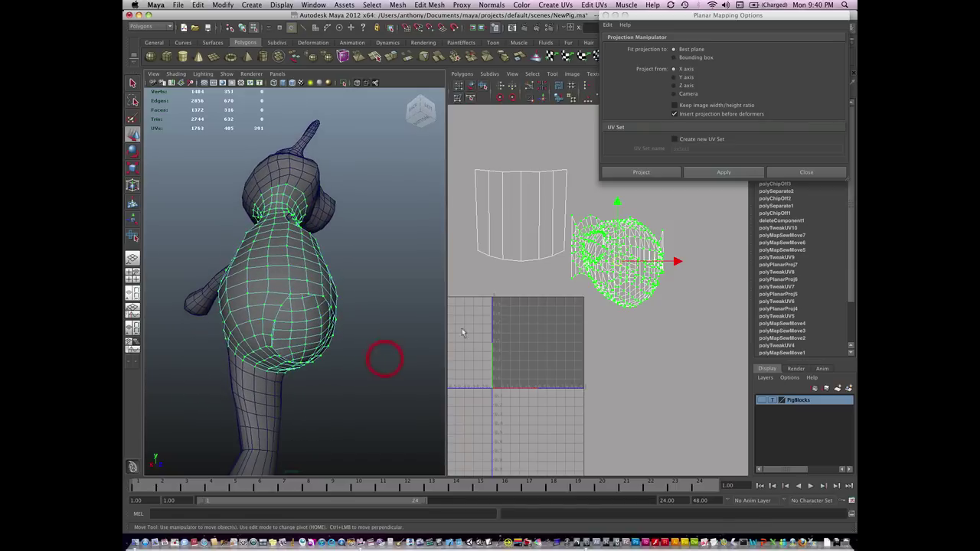
left_click(362, 294)
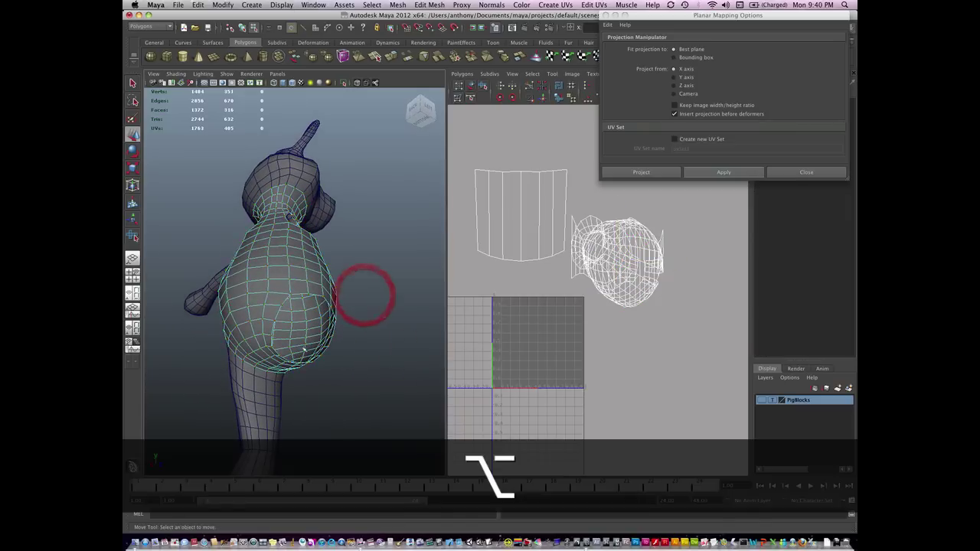
left_click_drag(362, 294, 322, 355, "alt")
right_click_drag(276, 356, 275, 374)
left_click_drag(275, 372, 305, 347, "alt")
left_click(285, 345)
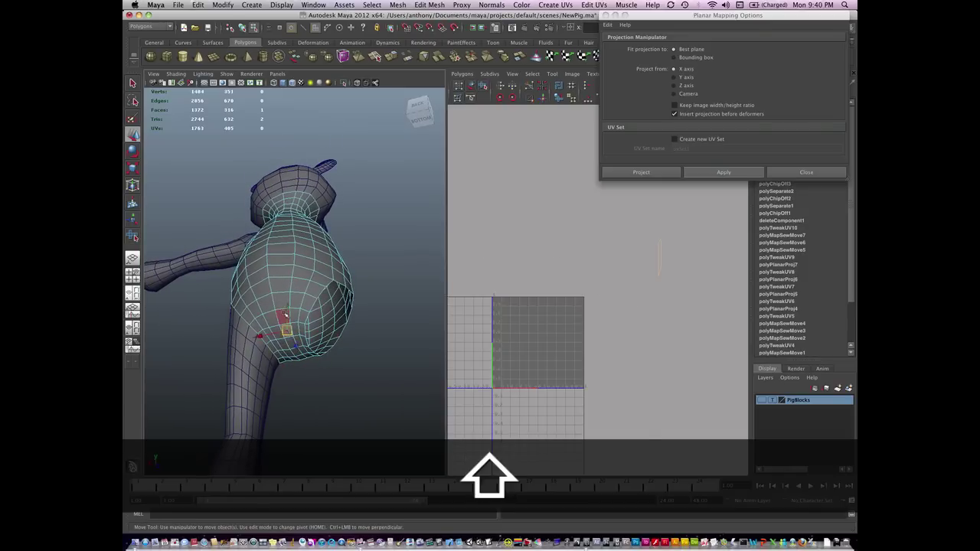
key("q")
left_click(281, 310, "shift")
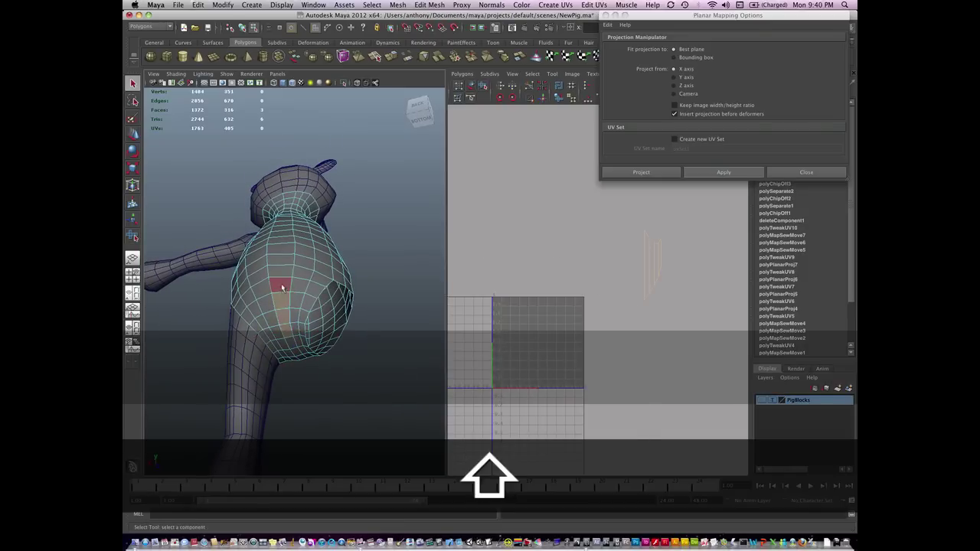
left_click(281, 276, "shift")
left_click_drag(287, 293, 288, 296, "alt")
left_click(288, 297, "shift")
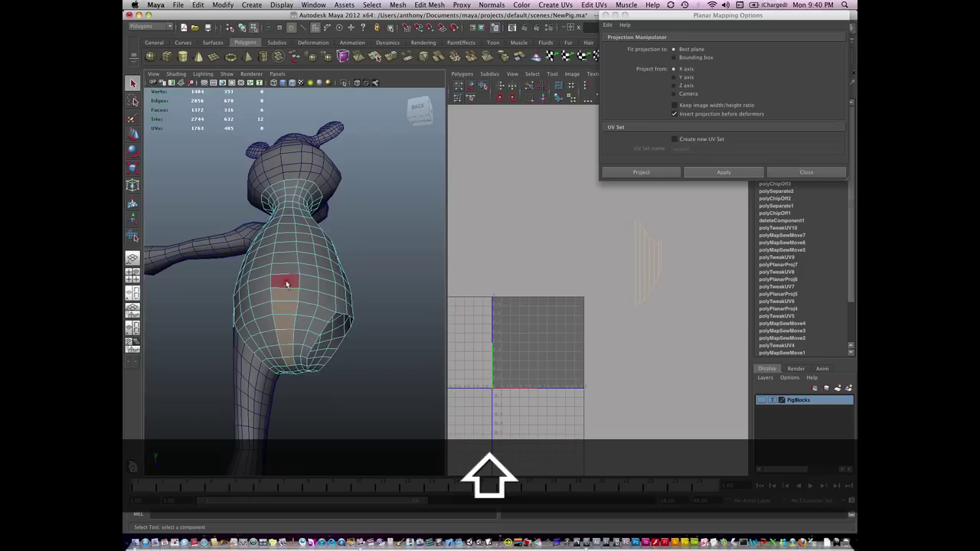
left_click(290, 230, "shift")
- Select all UVs of the back strip's shell in UV mode and move the shell away from the torso onto the UV square
middle_click_drag(605, 312, 597, 317, "alt")
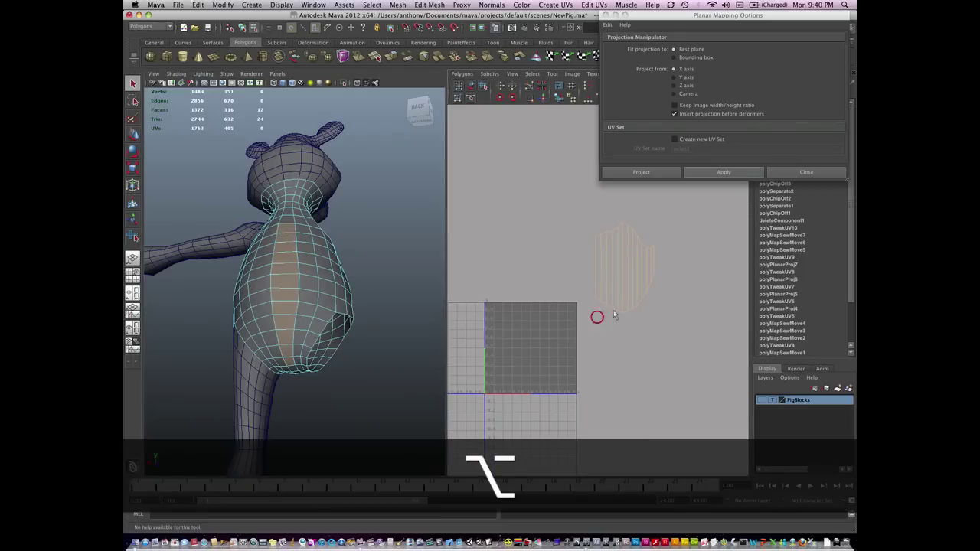
right_click(620, 309)
left_click(651, 309)
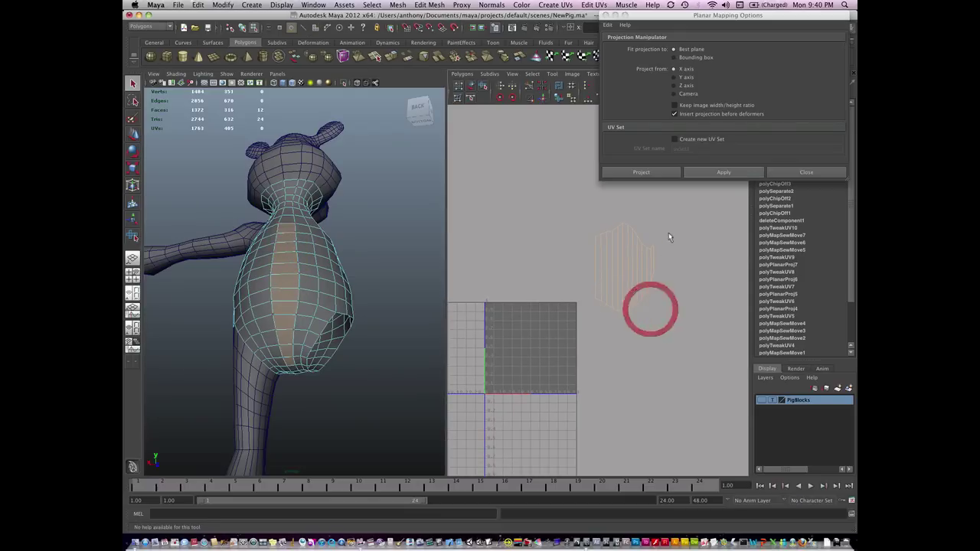
left_click(643, 267)
key("shift+period")
key("shift+period")
key("shift+period")
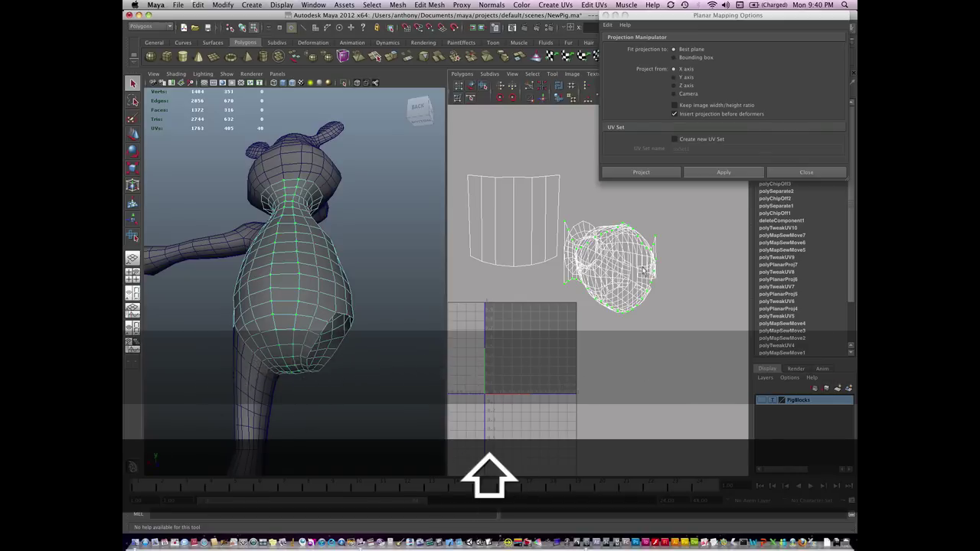
key("shift+period")
key("w")
left_click_drag(615, 268, 543, 358)
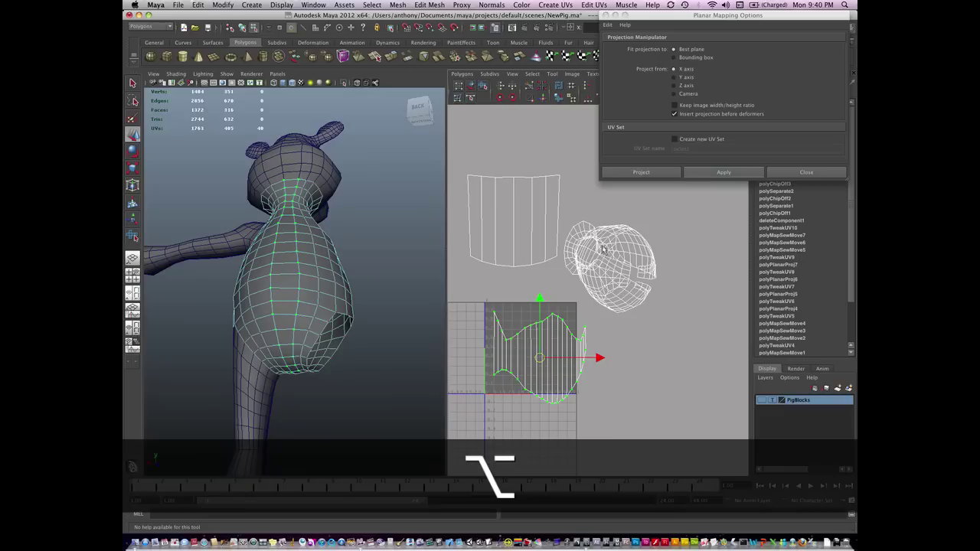
- Unfold the back strip's shell into a long narrow band with the Smooth UV tool
left_click(483, 86)
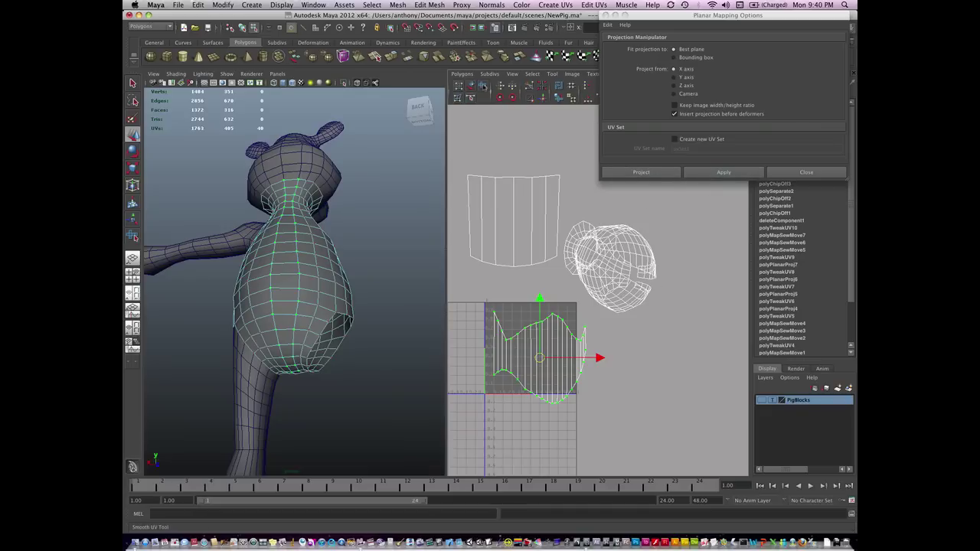
left_click_drag(483, 411, 564, 407)
mouse_move(491, 415)
left_mouse_down()
mouse_move(526, 405)
mouse_move(676, 406)
left_mouse_up()
- Select all UVs of the bottom row's shell and unfold it with the Smooth UV tool
left_click(535, 221)
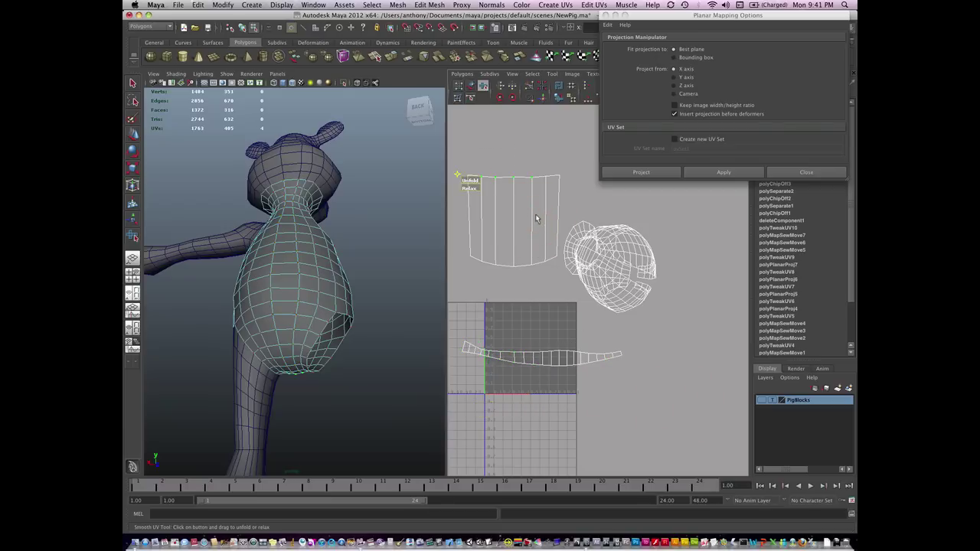
key("shift+period")
key("shift+period")
key("shift+period")
key("shift+period")
key("shift+period")
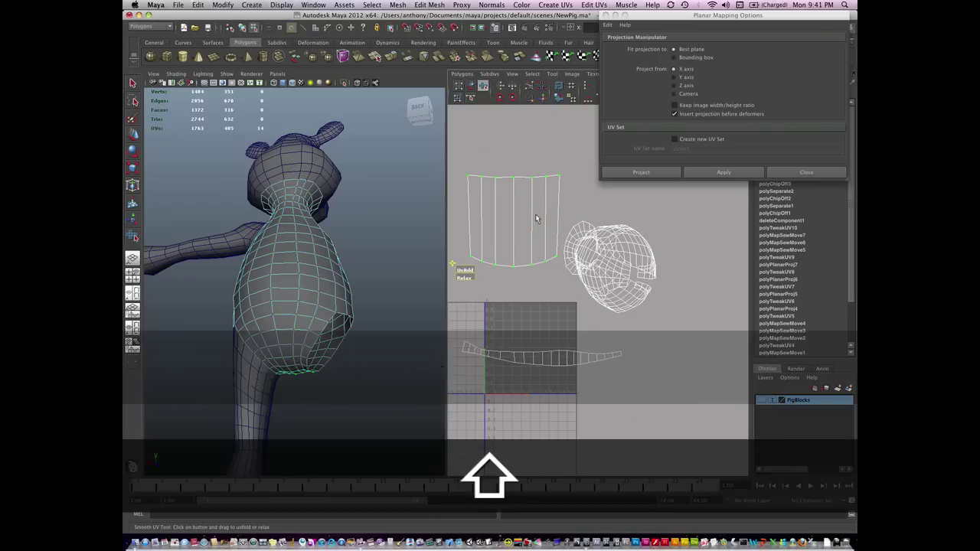
left_click_drag(463, 271, 487, 271)
left_click(548, 266)
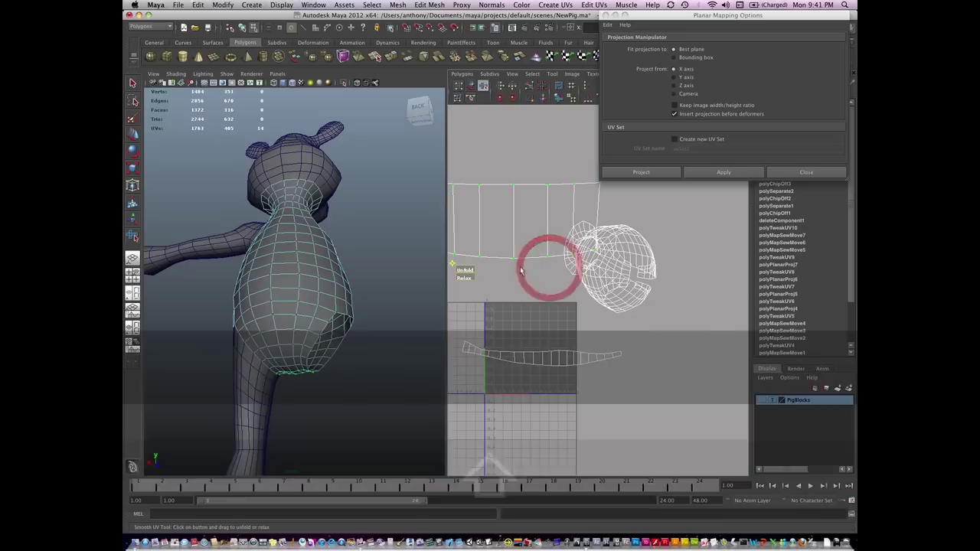
- Shrink the bottom row's unfolded shell and move it onto the UV square just above the back strip
key("e")
key("r")
left_click_drag(510, 226, 465, 260)
key("w")
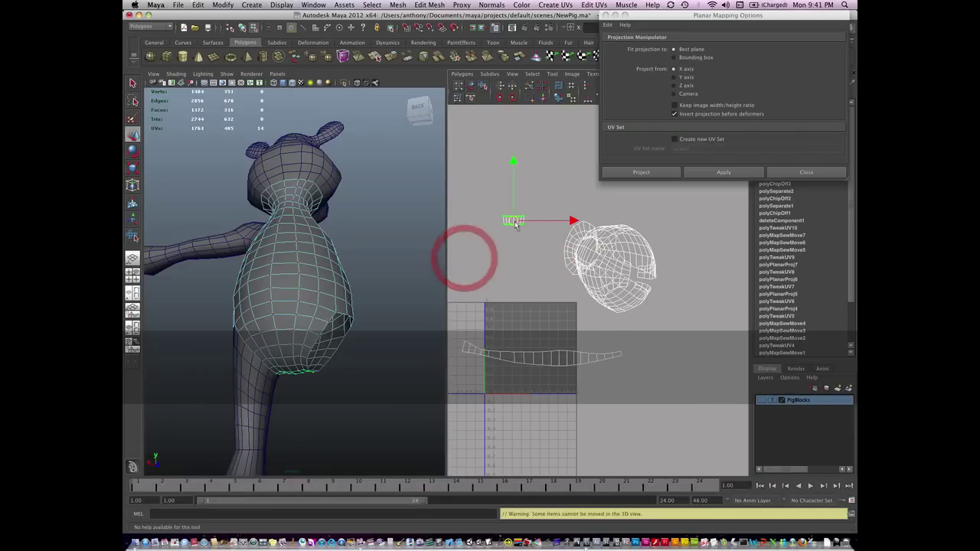
left_click_drag(512, 226, 511, 330)
key("r")
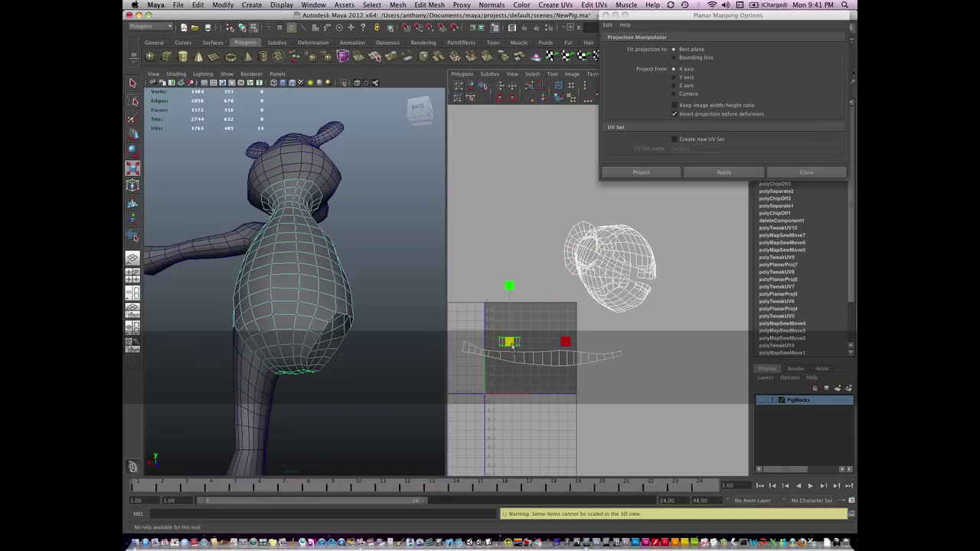
- Select all UVs of the torso's main shell, rotate it upright and smooth it out with the Smooth UV tool
left_click_drag(630, 287, 677, 313)
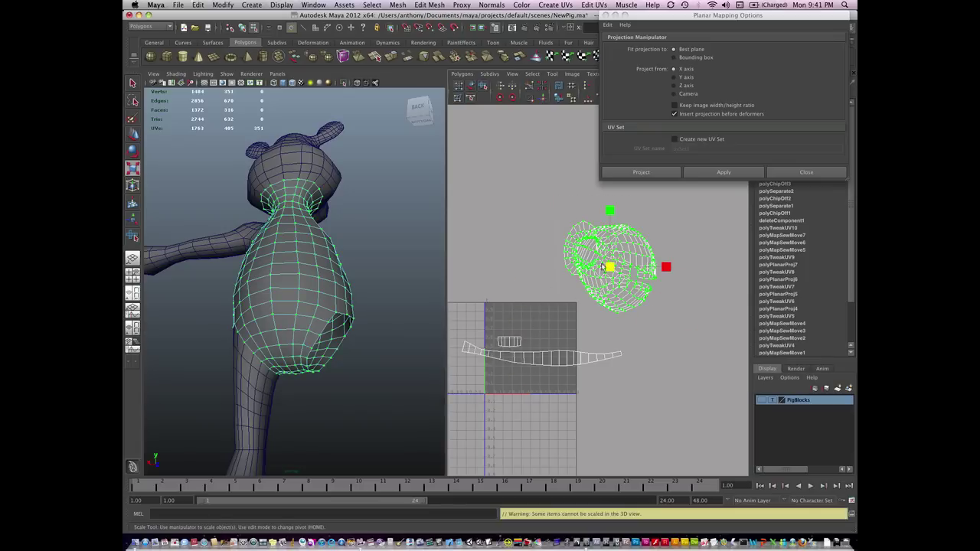
key("e")
left_click_drag(661, 255, 648, 330)
left_click(483, 86)
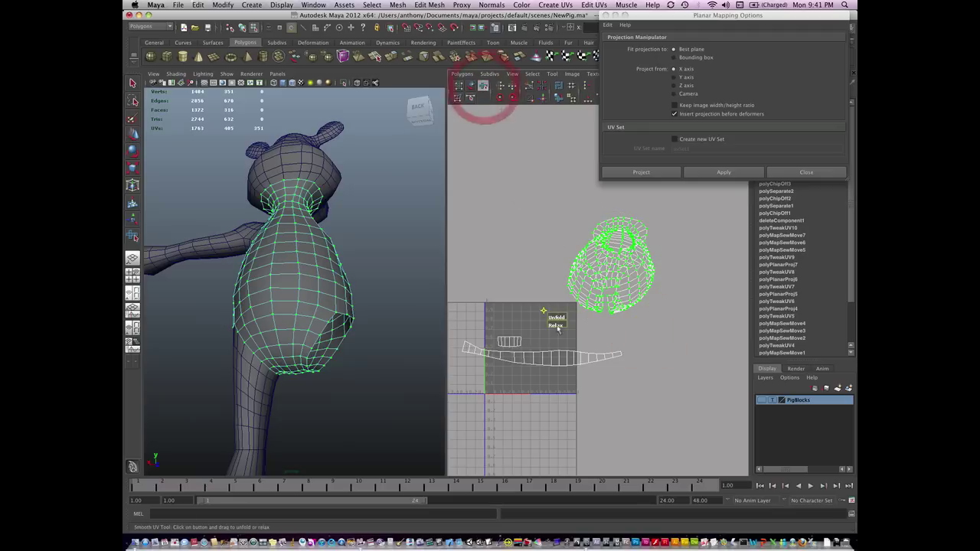
left_click_drag(553, 317, 781, 335)
left_click_drag(561, 325, 562, 325)
- Rotate the torso's main shell slightly to level it and unfold it further with the Smooth UV tool
key("e")
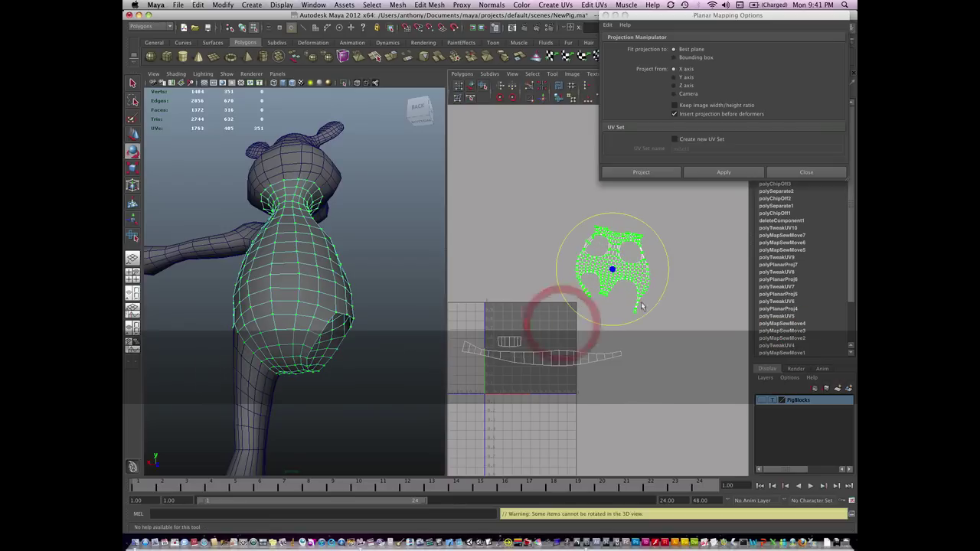
left_click_drag(660, 300, 665, 291)
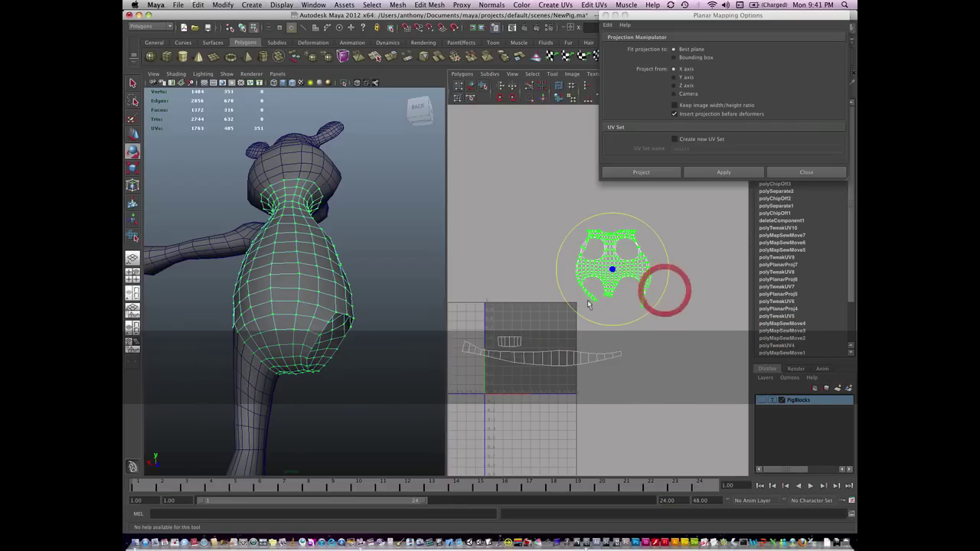
key("e")
right_click(610, 290)
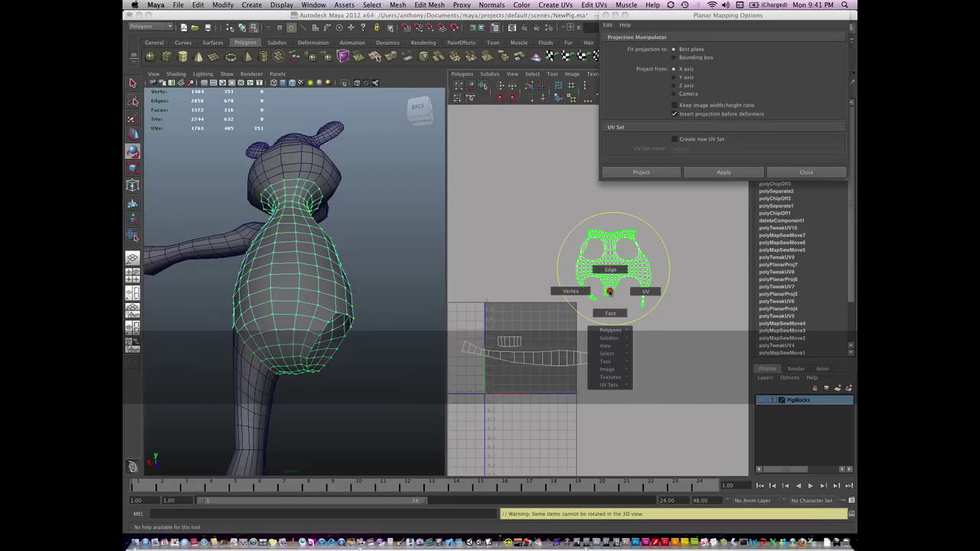
left_click(483, 86)
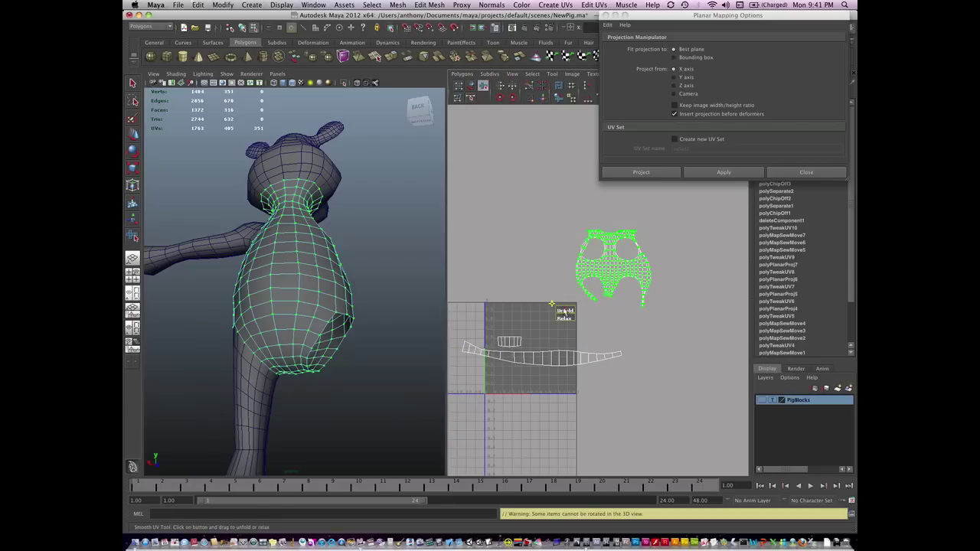
left_click_drag(565, 311, 721, 323)
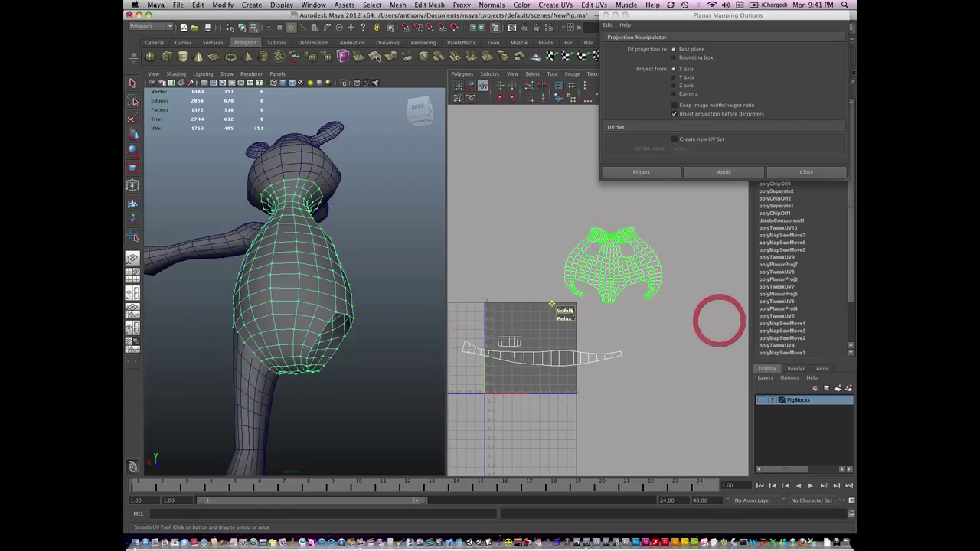
- Scale up the torso's main shell uniformly so its faces better match the size of the back strip's faces
right_click_drag(574, 311, 738, 330, "alt")
middle_click_drag(560, 328, 626, 307, "alt")
right_click_drag(616, 372, 563, 386, "alt")
key("r")
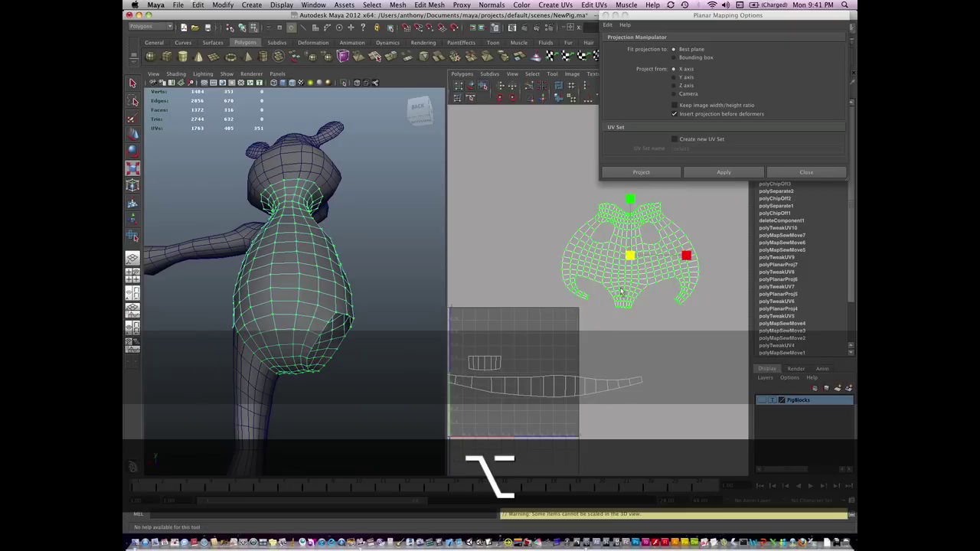
left_click_drag(630, 256, 672, 254)
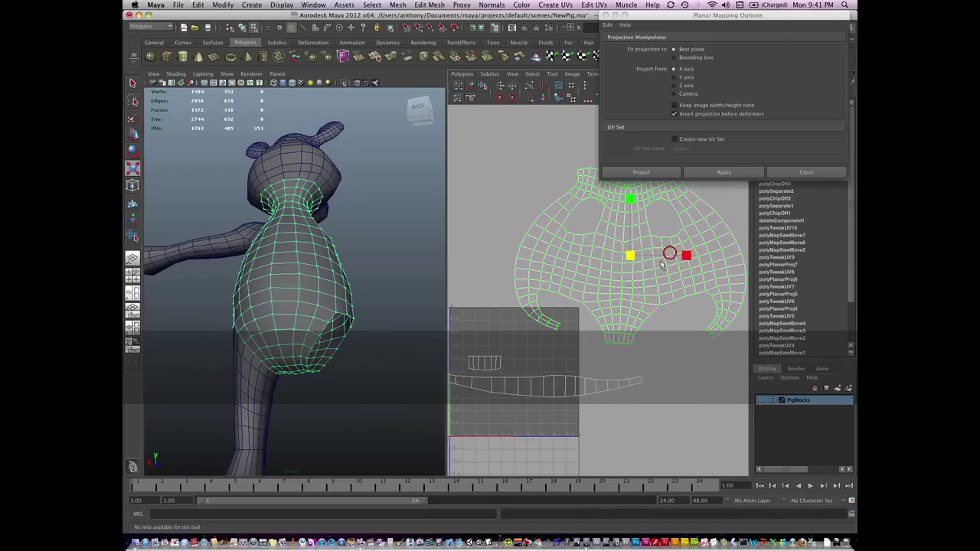
middle_click_drag(569, 370, 595, 374, "alt")
right_click_drag(609, 360, 587, 363, "alt")
middle_click_drag(586, 366, 578, 381, "alt")
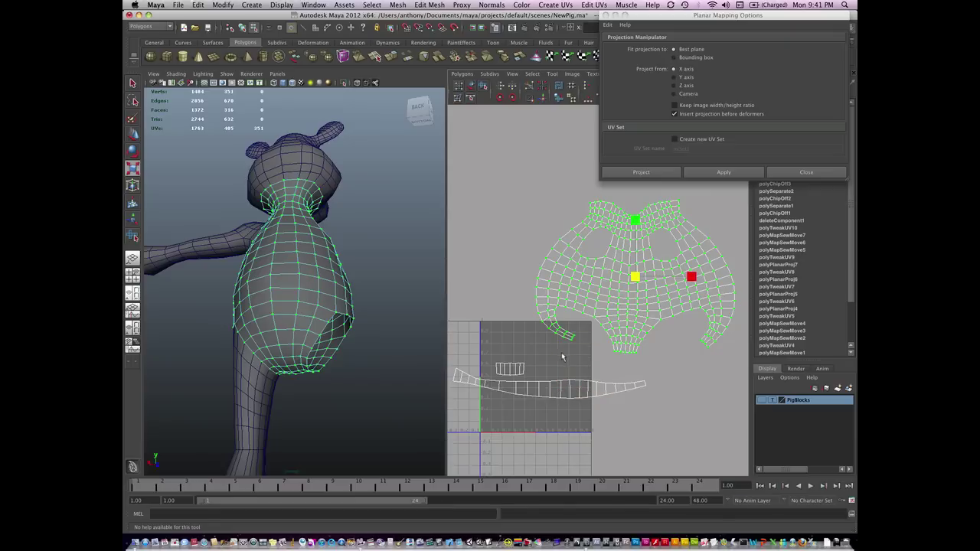
- Select the UVs along the torso shell's left border from the lower tip to the neck and move and sew the back strip onto it
key("r")
left_click(566, 338)
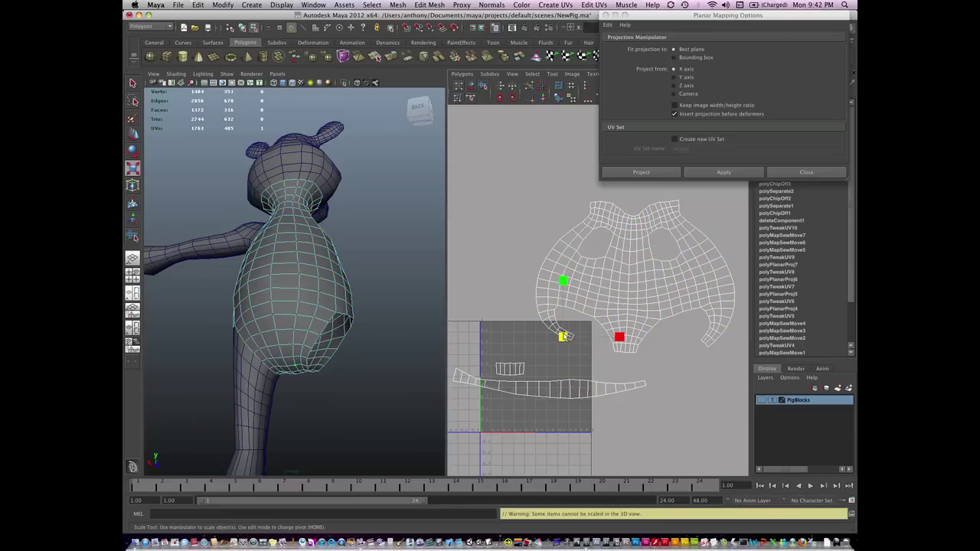
left_click(554, 335)
key("alt")
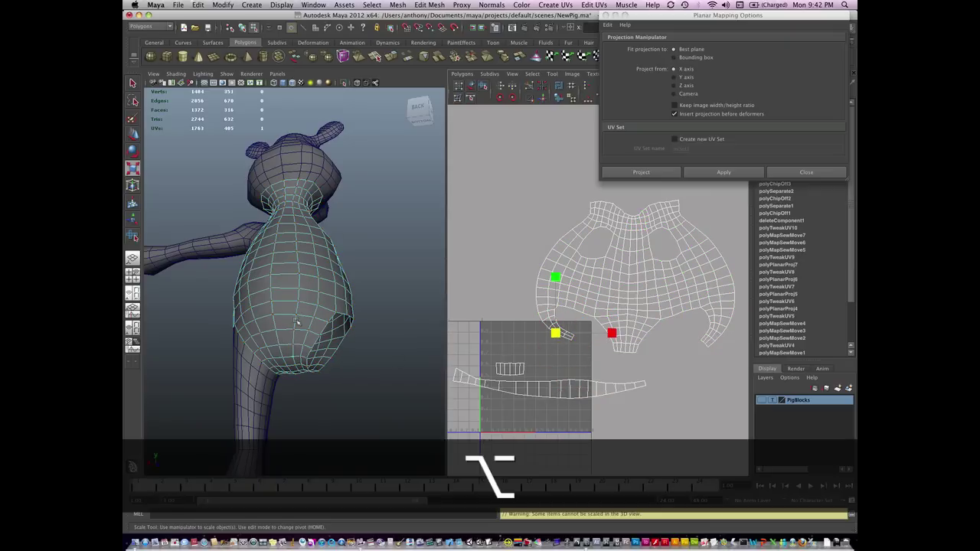
left_click(558, 335, "shift")
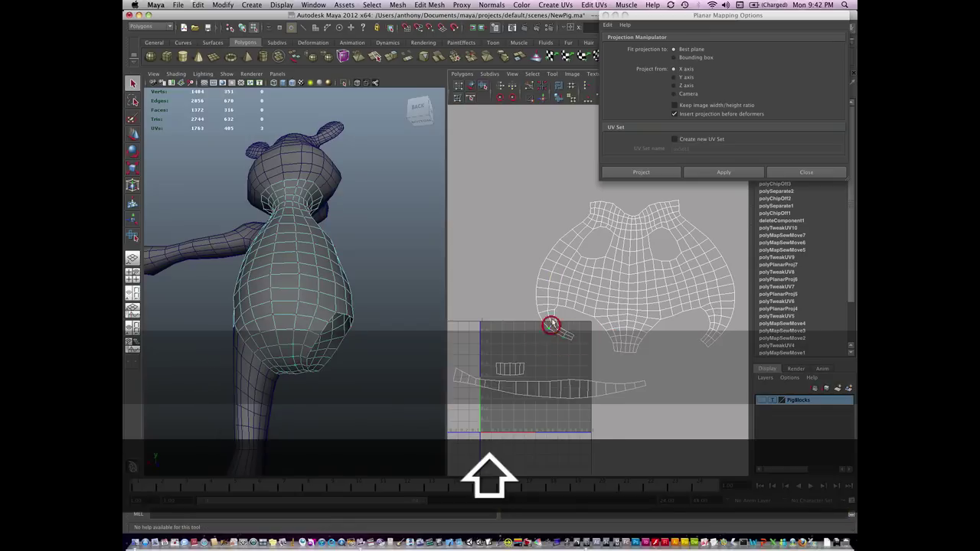
left_click(551, 324)
left_click(542, 310, "shift")
left_click(541, 302, "shift")
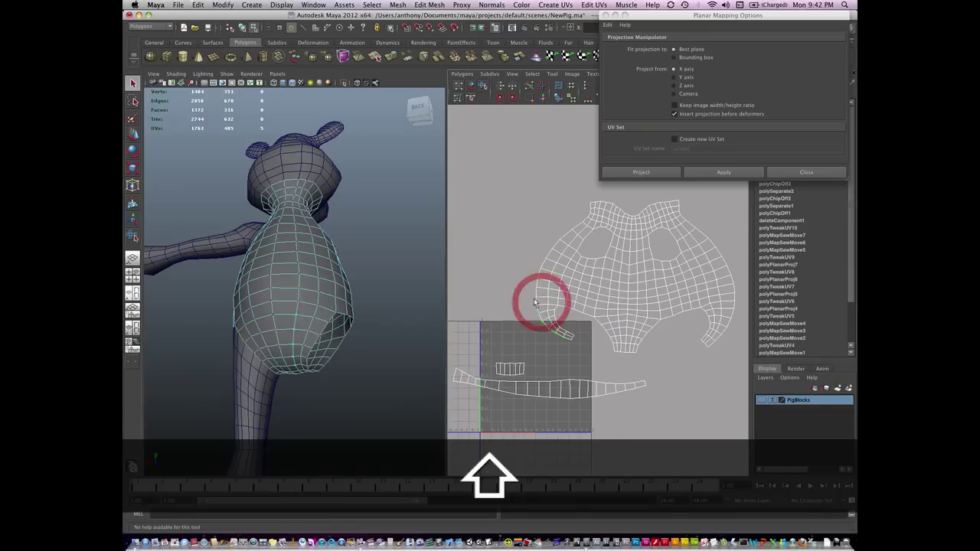
left_click(540, 308, "shift")
left_click(539, 299, "shift")
left_click(540, 287, "shift")
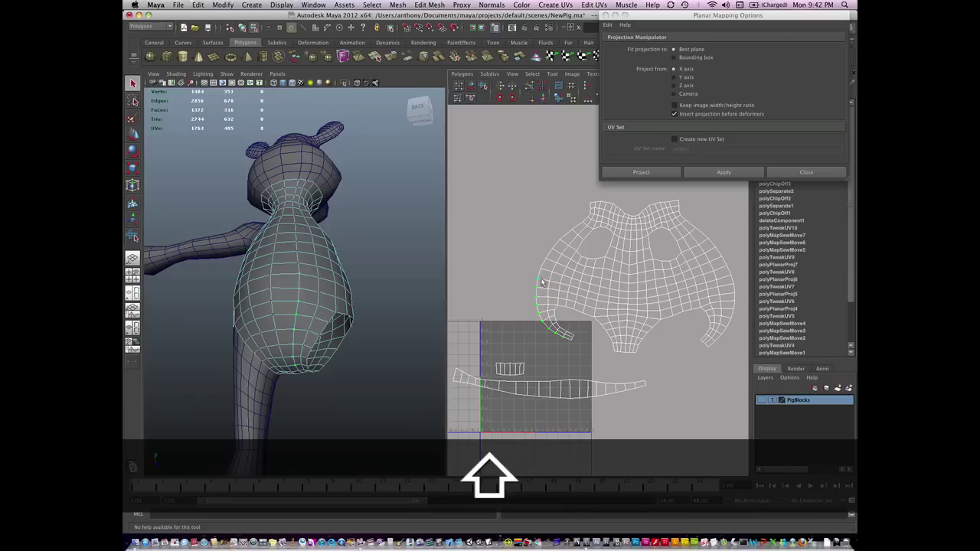
left_click(563, 244, "shift")
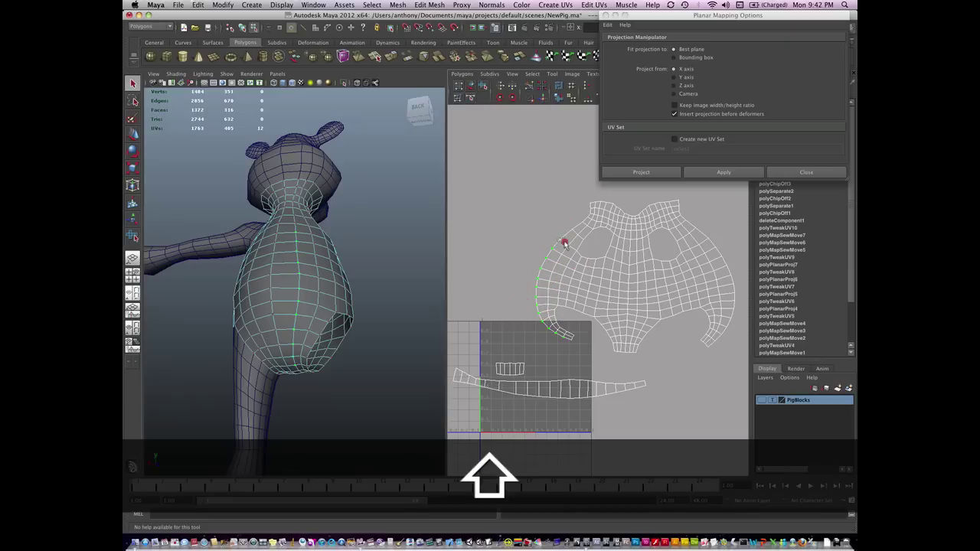
left_click(586, 224, "shift")
left_click(590, 222, "shift")
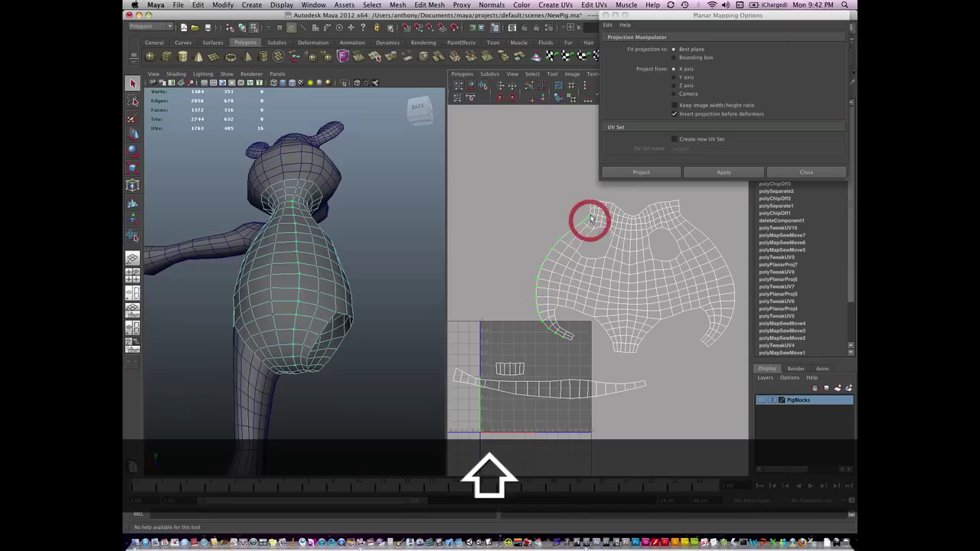
left_click(592, 219, "shift")
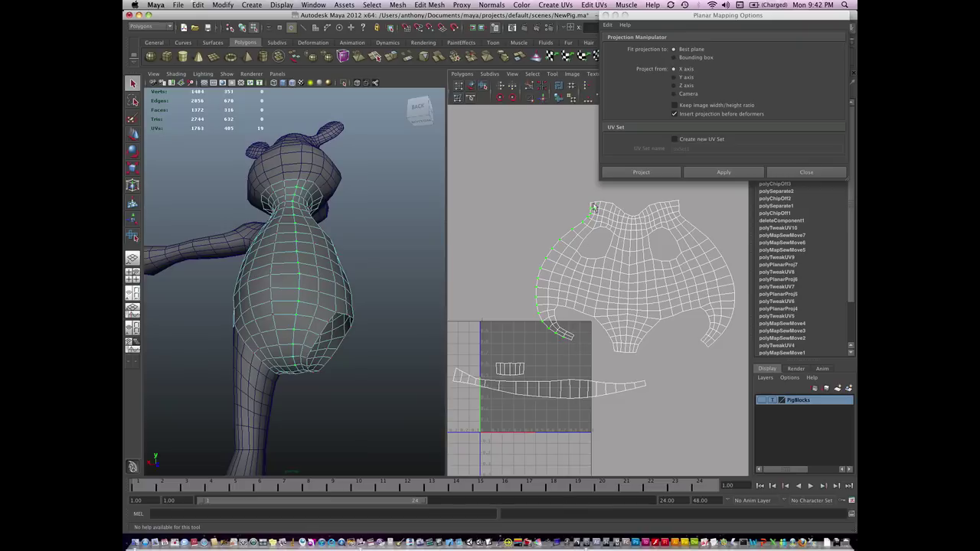
left_click(542, 100)
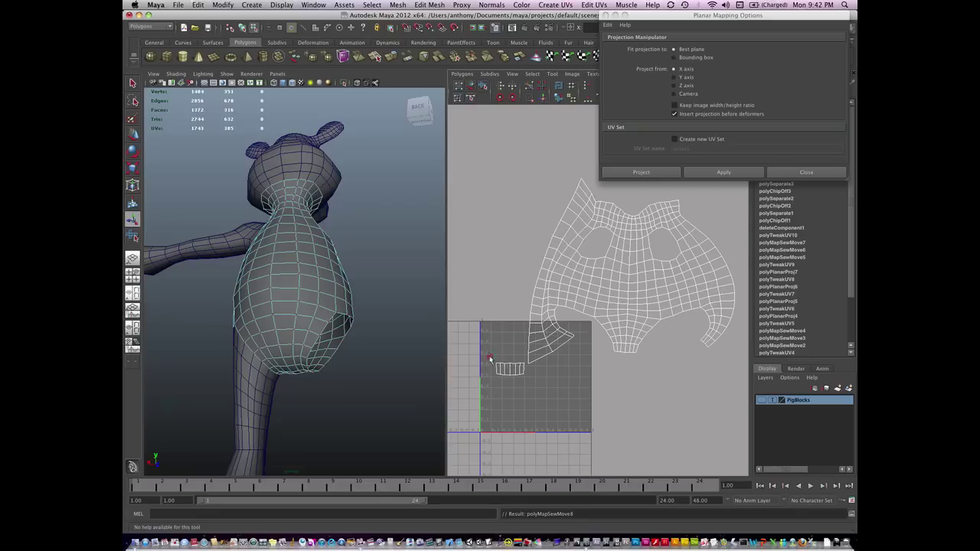
- Select the UVs along the bottom border of the torso shell's middle tab and move and sew the bottom row onto it
left_click(632, 350)
right_click_drag(633, 350, 796, 360, "alt")
middle_click_drag(650, 367, 635, 333, "alt")
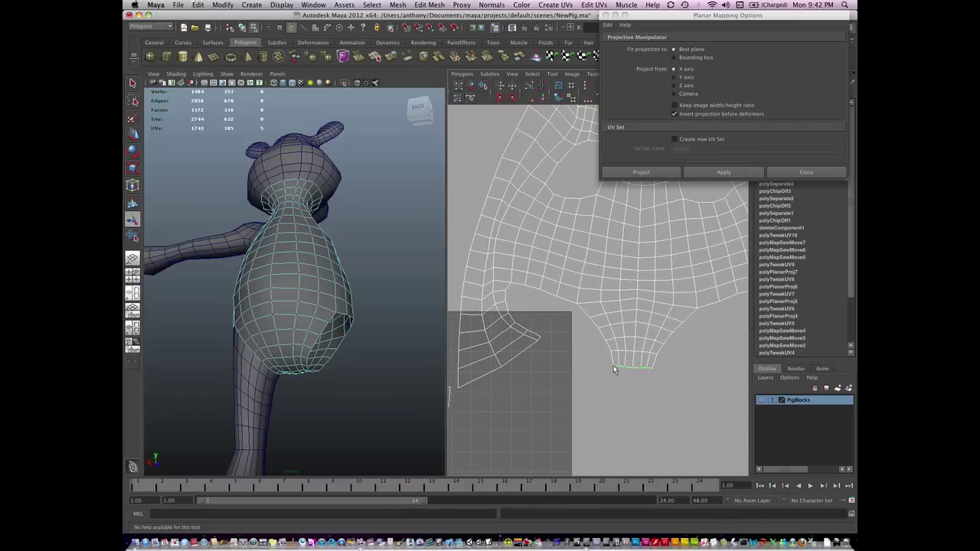
left_click(545, 101)
right_click_drag(634, 375, 424, 383, "alt")
middle_click_drag(525, 337, 504, 364, "alt")
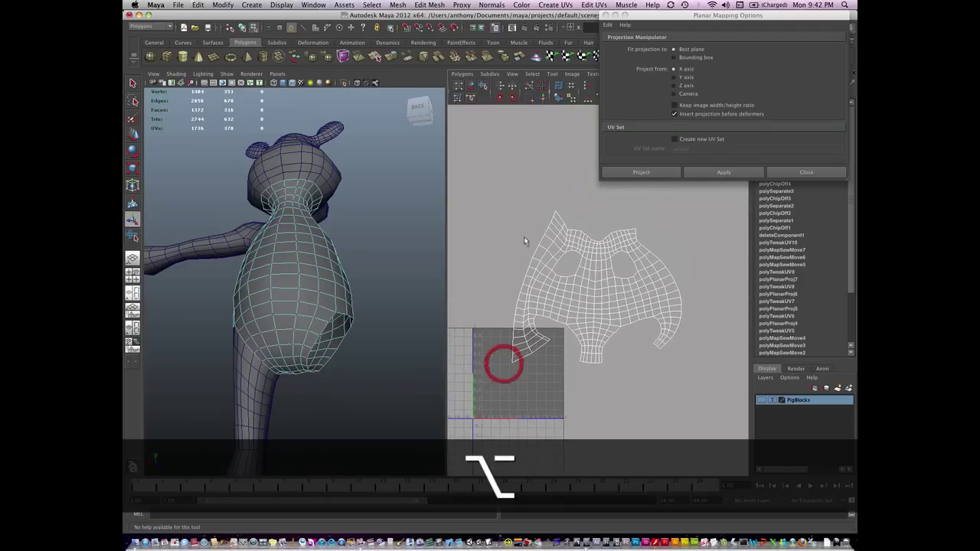
- Select all UVs of the sewn torso shell and unfold it into an even layout with the Smooth UV tool
left_click_drag(652, 347, 703, 394)
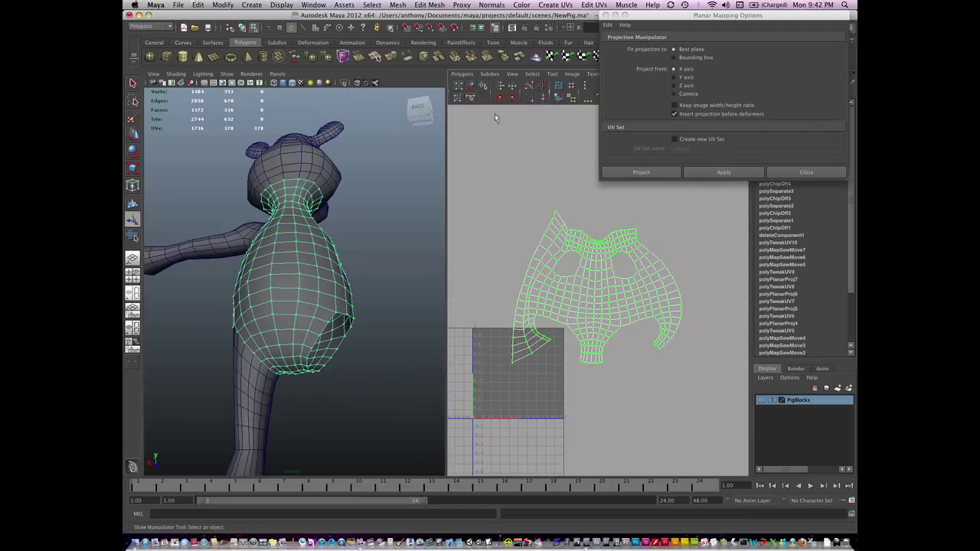
left_click(483, 86)
left_click_drag(501, 367, 740, 380)
right_click_drag(617, 362, 505, 363, "alt")
left_click_drag(530, 342, 725, 356)
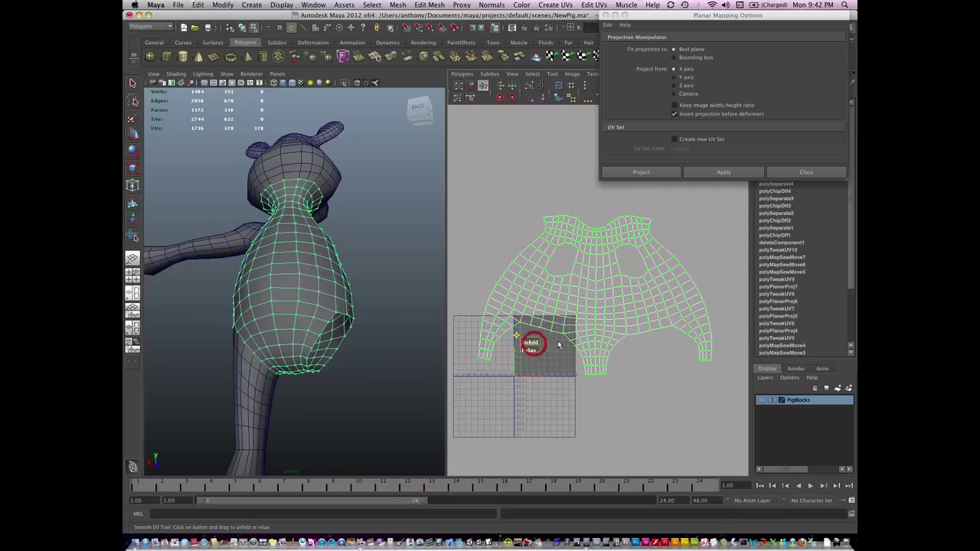
- Move the whole unfolded torso shell up and away from the UV square into empty space
right_click_drag(558, 345, 567, 351, "alt")
key("e")
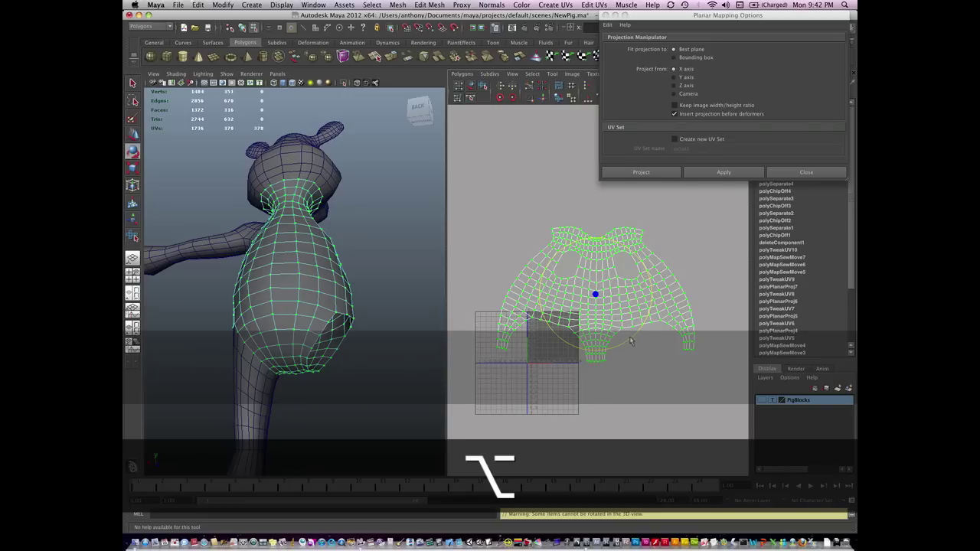
key("w")
left_click_drag(606, 295, 693, 257)
right_click_drag(656, 297, 560, 345, "alt")
left_click(578, 373)
middle_click_drag(633, 350, 585, 363, "alt")
left_click(582, 363)
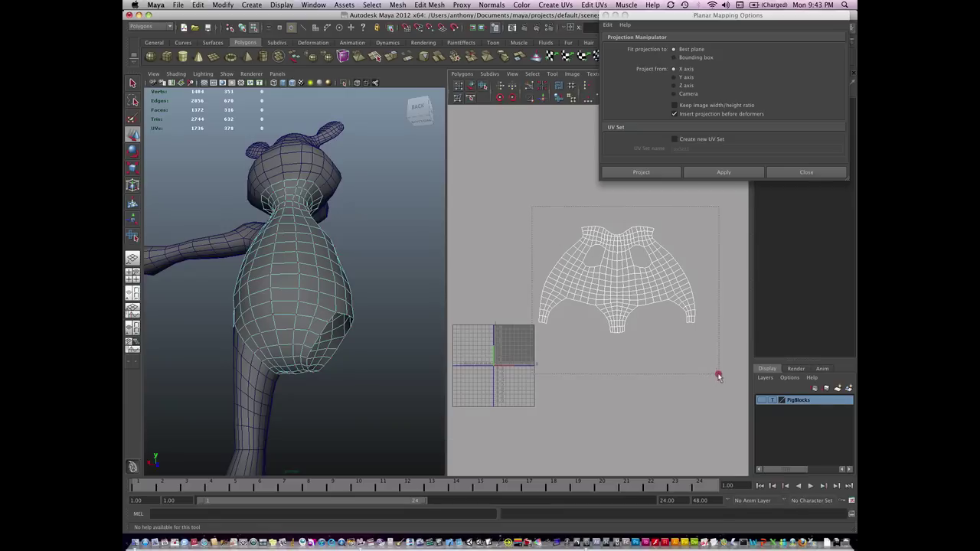
left_click_drag(719, 374, 719, 375)
left_click_drag(618, 280, 638, 247)
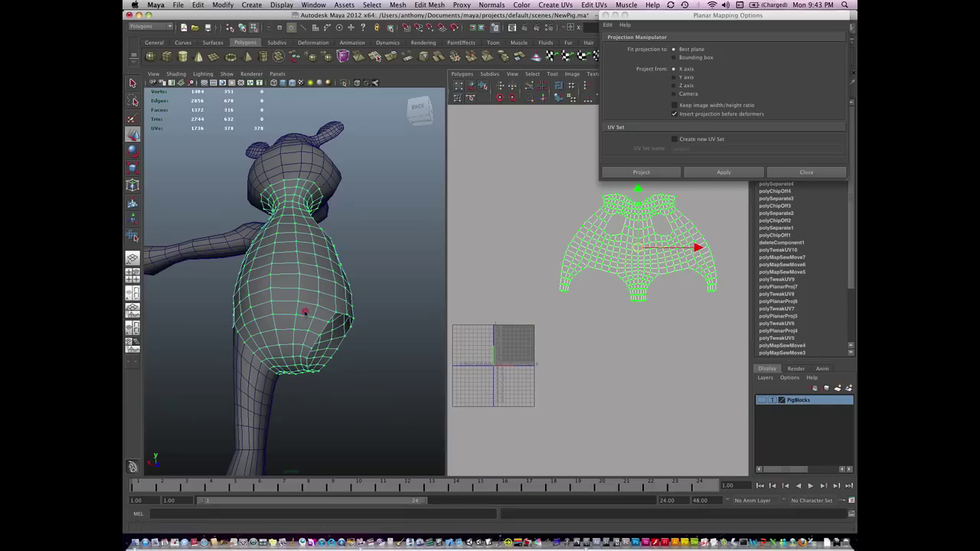